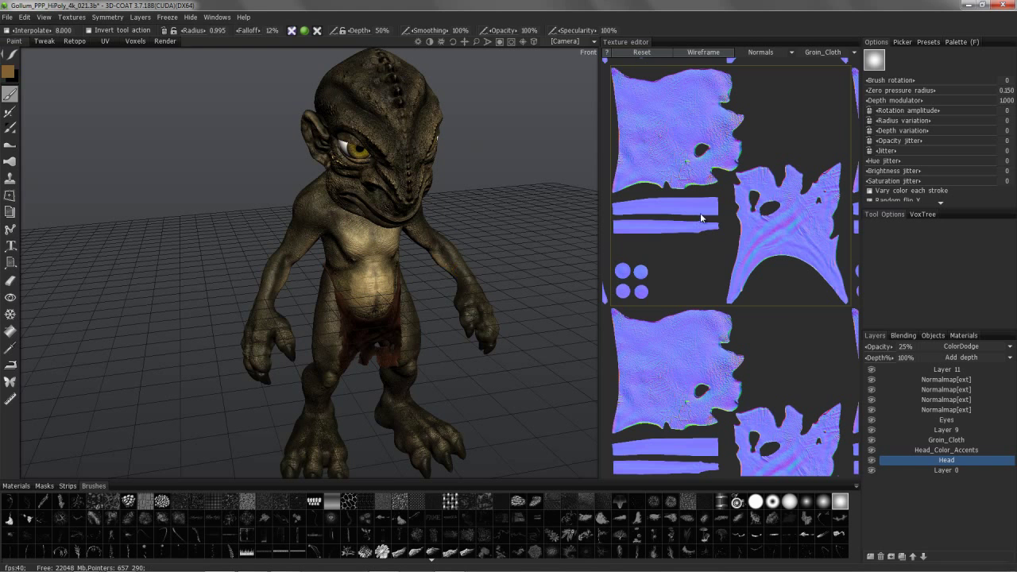
# - Switch to the Voxels room and examine the creature's voxel version from a few angles
pyautogui.click(133, 41)
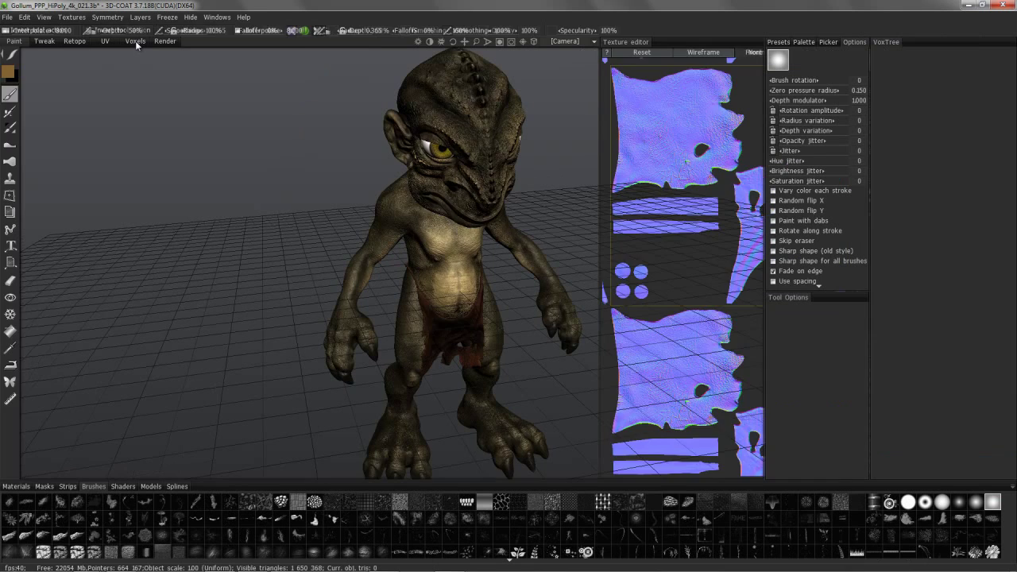
pyautogui.moveTo(453, 205); pyautogui.dragTo(460, 204, button='right')
pyautogui.keyDown('alt'); pyautogui.moveTo(436, 327); pyautogui.dragTo(443, 325); pyautogui.keyUp('alt')
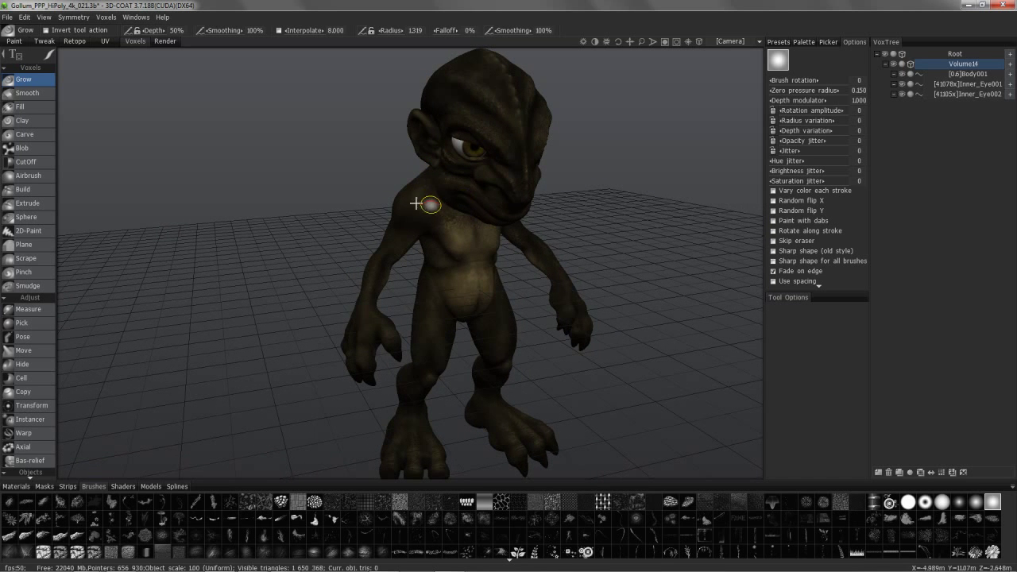
pyautogui.keyDown('alt'); pyautogui.moveTo(439, 178); pyautogui.dragTo(447, 186); pyautogui.keyUp('alt')
pyautogui.moveTo(447, 185)
pyautogui.mouseDown(button='middle')
pyautogui.moveTo(422, 199)
pyautogui.moveTo(434, 186)
pyautogui.mouseUp(button='middle')
# - Return to the Paint room and inspect the textured creature, toggling its wireframe display on and off
pyautogui.click(15, 42)
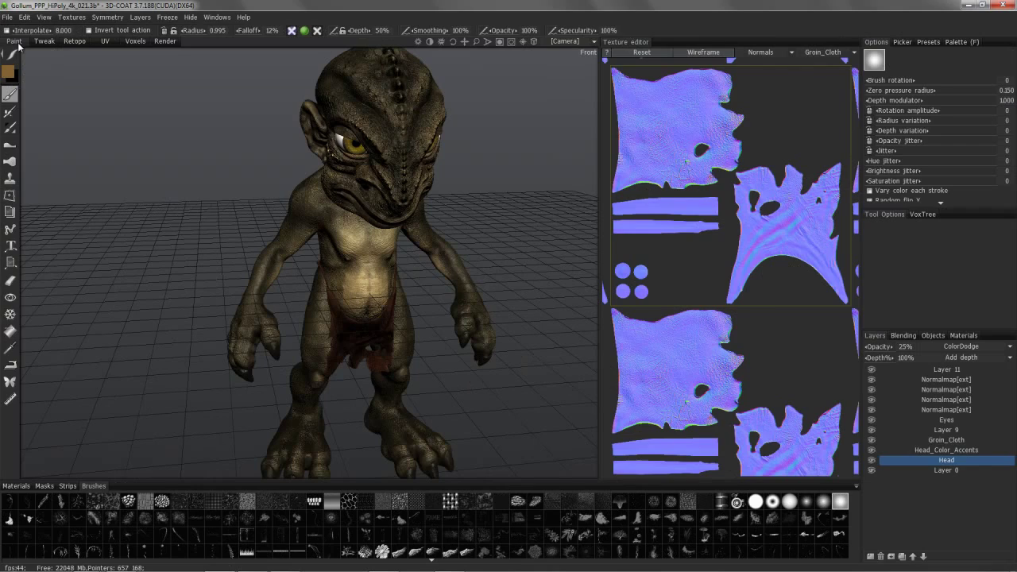
pyautogui.moveTo(340, 242); pyautogui.dragTo(302, 223, button='middle')
pyautogui.click(44, 17)
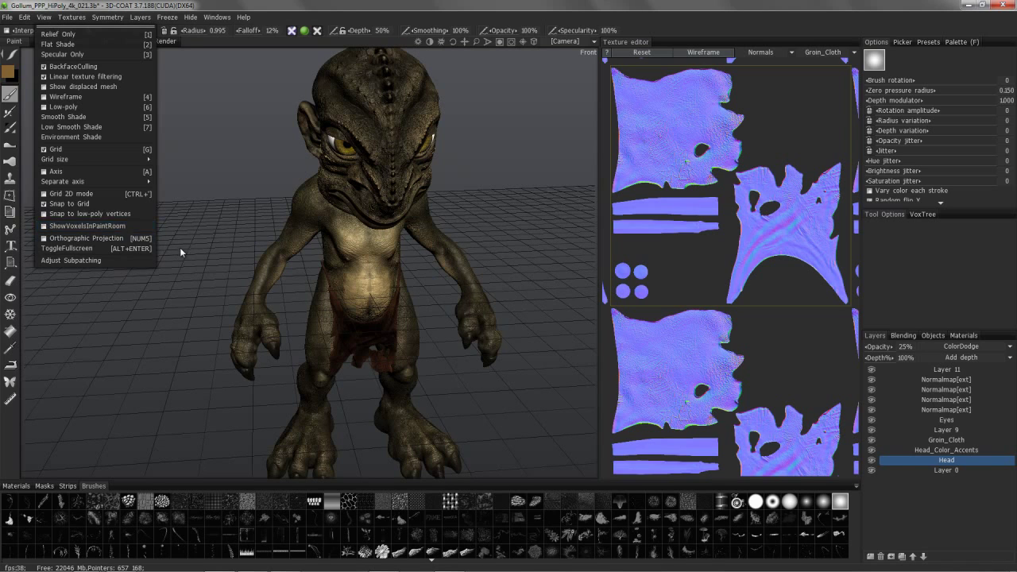
pyautogui.moveTo(189, 186); pyautogui.dragTo(192, 191)
pyautogui.moveTo(238, 151); pyautogui.dragTo(224, 152)
pyautogui.press('w')
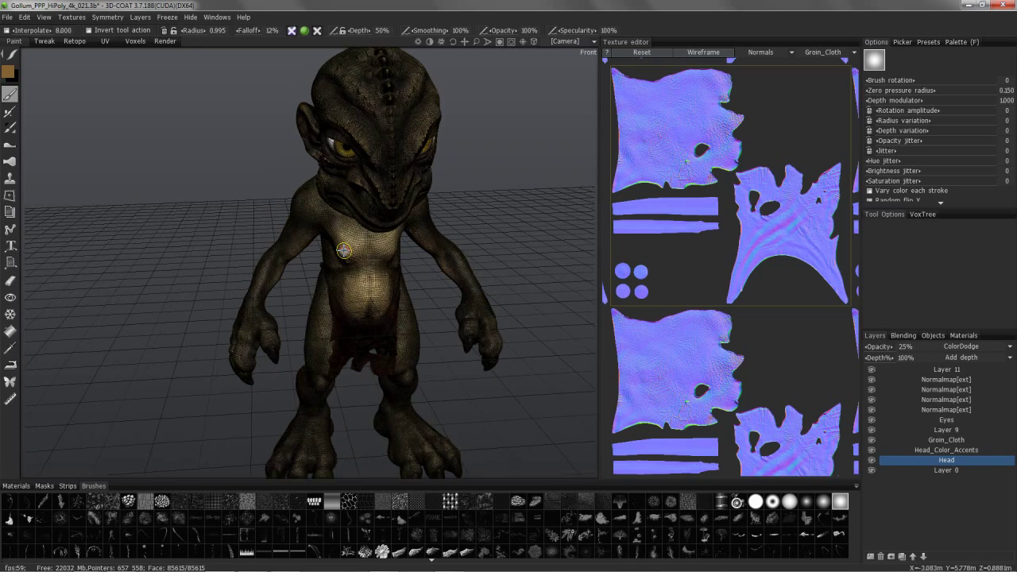
pyautogui.keyDown('alt'); pyautogui.moveTo(343, 251); pyautogui.dragTo(324, 247); pyautogui.keyUp('alt')
pyautogui.press('w')
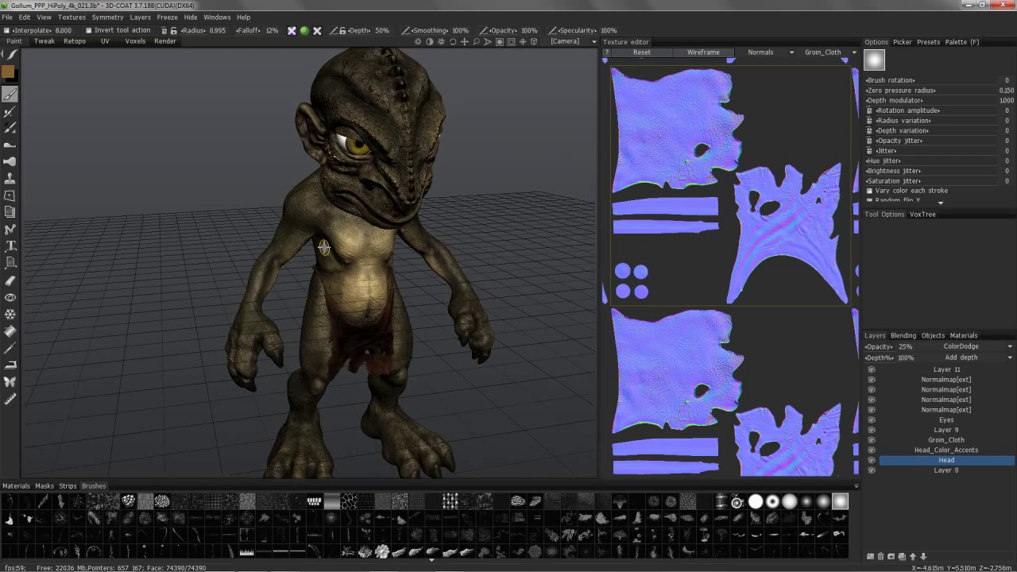
# - Check the creature in the Voxels room again for comparison, and go back to the Paint room
pyautogui.click(137, 41)
pyautogui.press('KP_5')
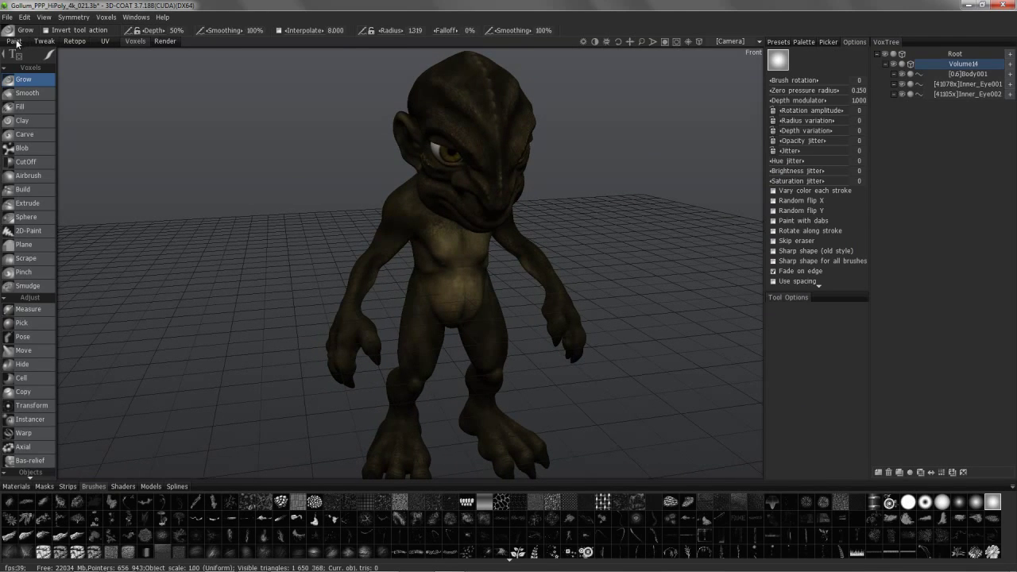
pyautogui.click(14, 42)
# - Hide the Body001, Inner_Eye001, Inner_Eye002 and Groin_Cloth paint objects
pyautogui.click(934, 336)
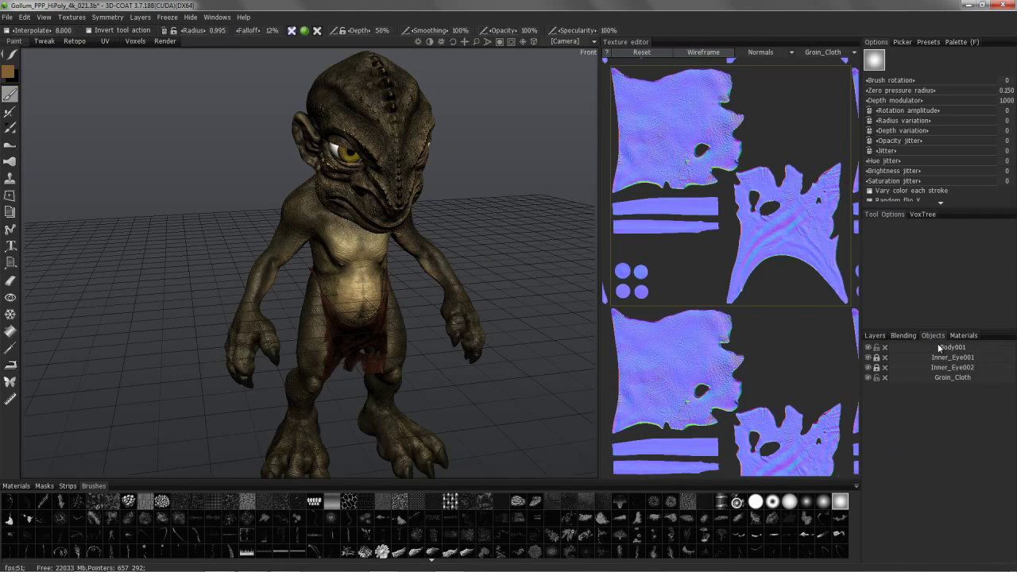
pyautogui.click(867, 347)
pyautogui.click(868, 357)
pyautogui.click(867, 367)
pyautogui.click(867, 378)
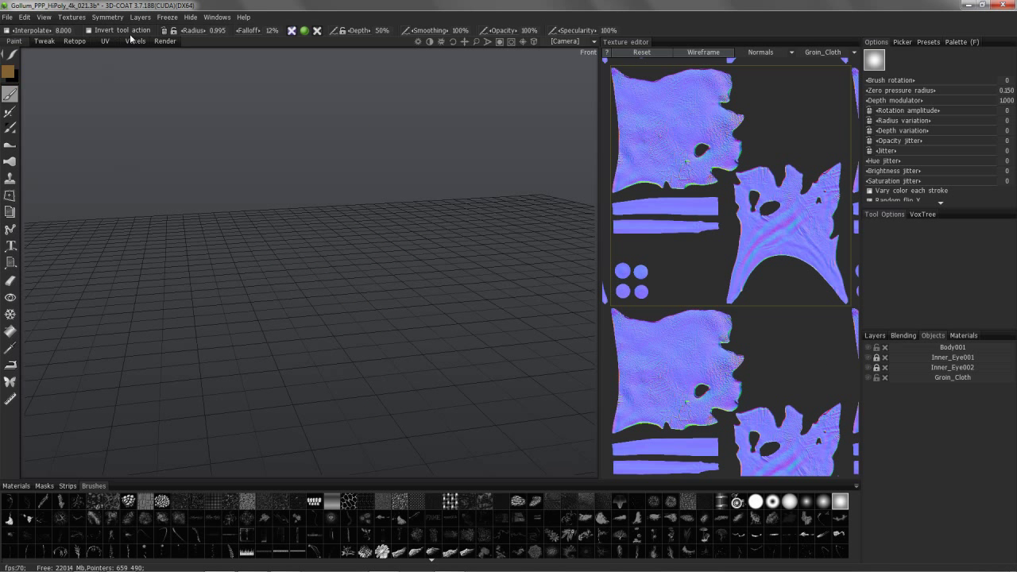
# - Turn on the display of voxels in the Paint room and bring up the layer list beside the voxel model
pyautogui.click(43, 18)
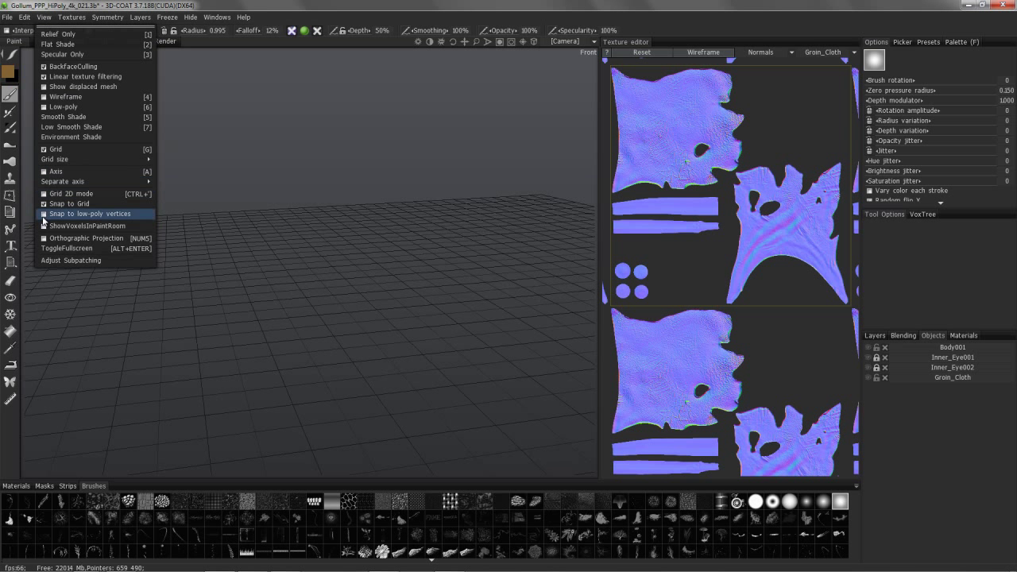
pyautogui.click(79, 228)
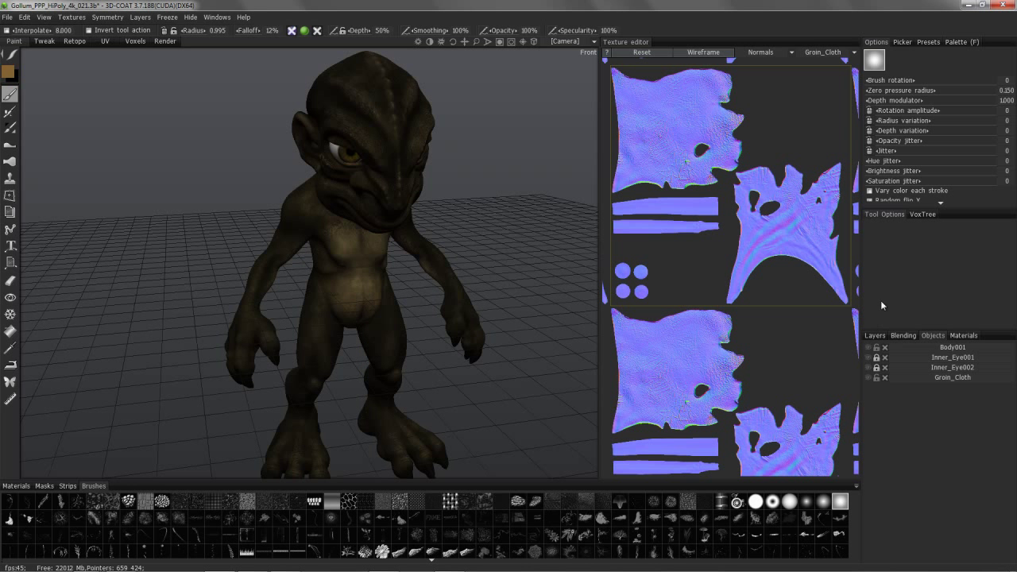
pyautogui.click(874, 335)
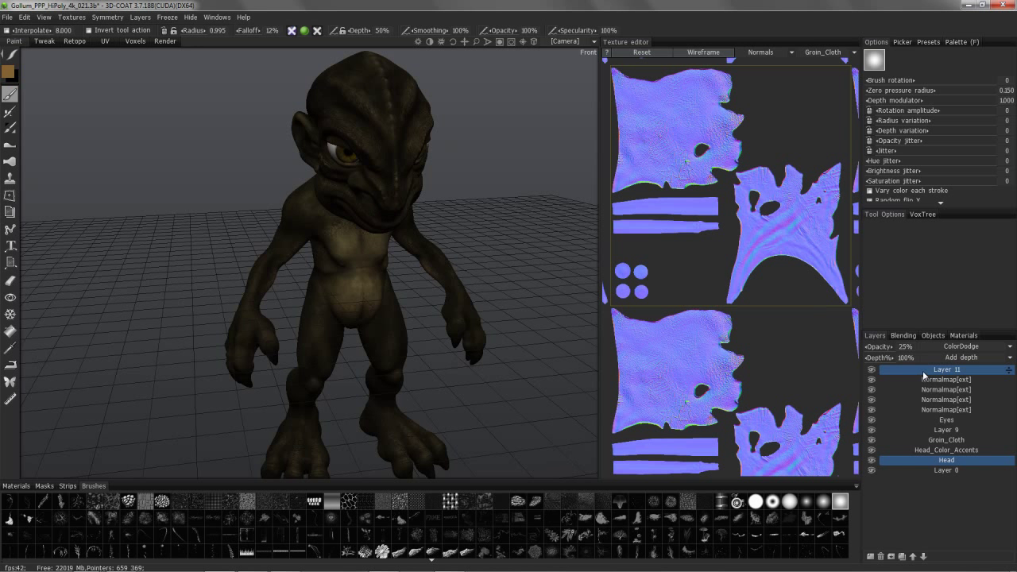
pyautogui.moveTo(318, 35)
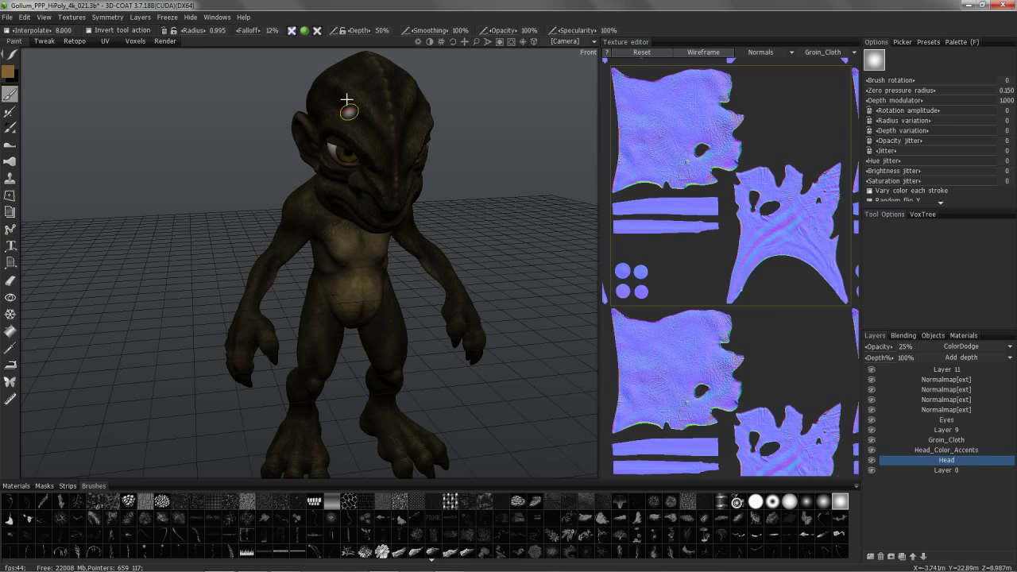
pyautogui.keyDown('alt'); pyautogui.moveTo(359, 130); pyautogui.dragTo(353, 151); pyautogui.keyUp('alt')
pyautogui.moveTo(353, 151); pyautogui.dragTo(197, 63, button='middle')
# - Switch to the Voxels room and examine the creature's surface from the front and side
pyautogui.click(135, 41)
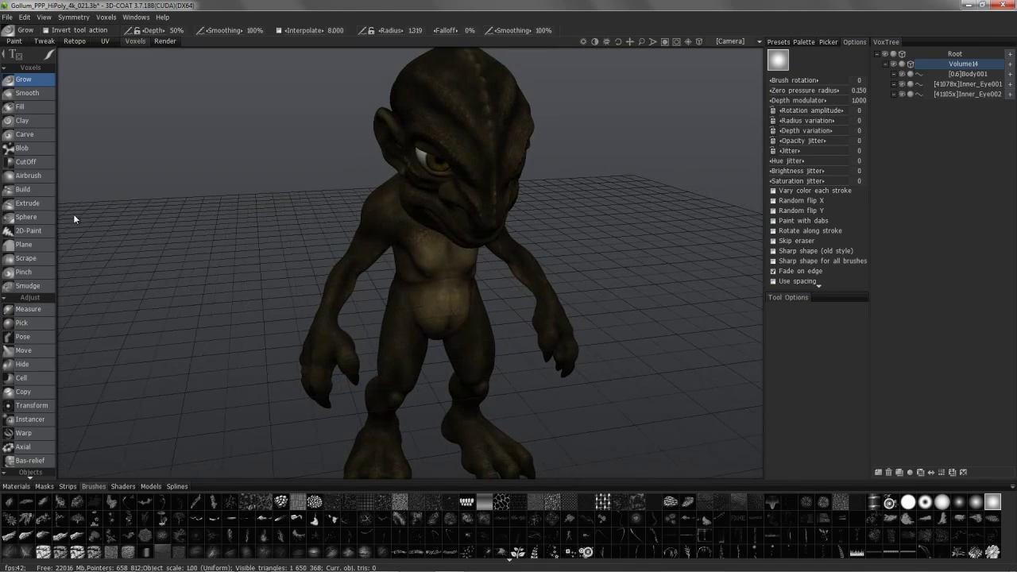
pyautogui.keyDown('alt'); pyautogui.moveTo(389, 254); pyautogui.dragTo(310, 181); pyautogui.keyUp('alt')
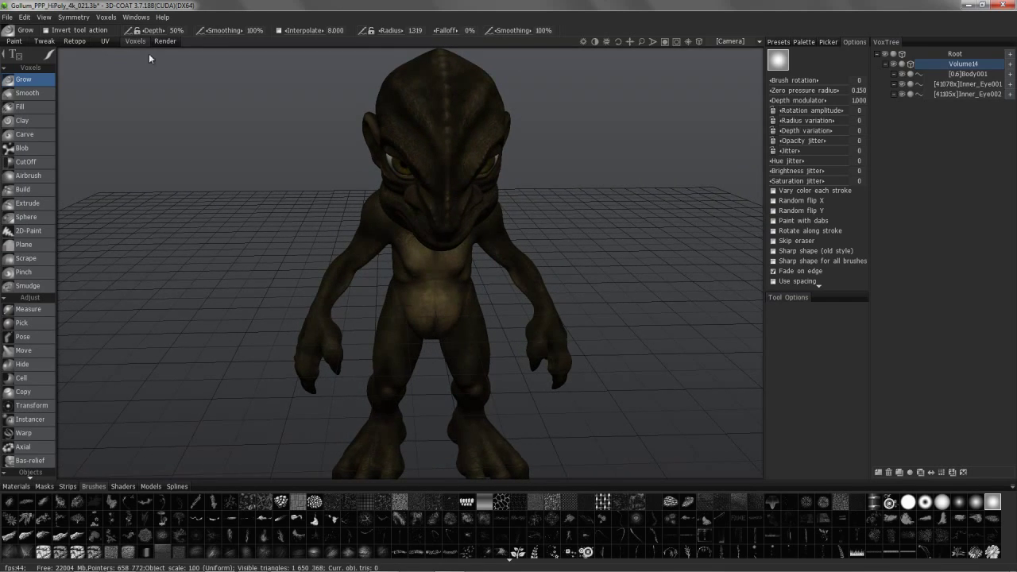
pyautogui.keyDown('alt'); pyautogui.moveTo(342, 151); pyautogui.dragTo(443, 204); pyautogui.keyUp('alt')
pyautogui.moveTo(443, 204); pyautogui.dragTo(438, 297, button='middle')
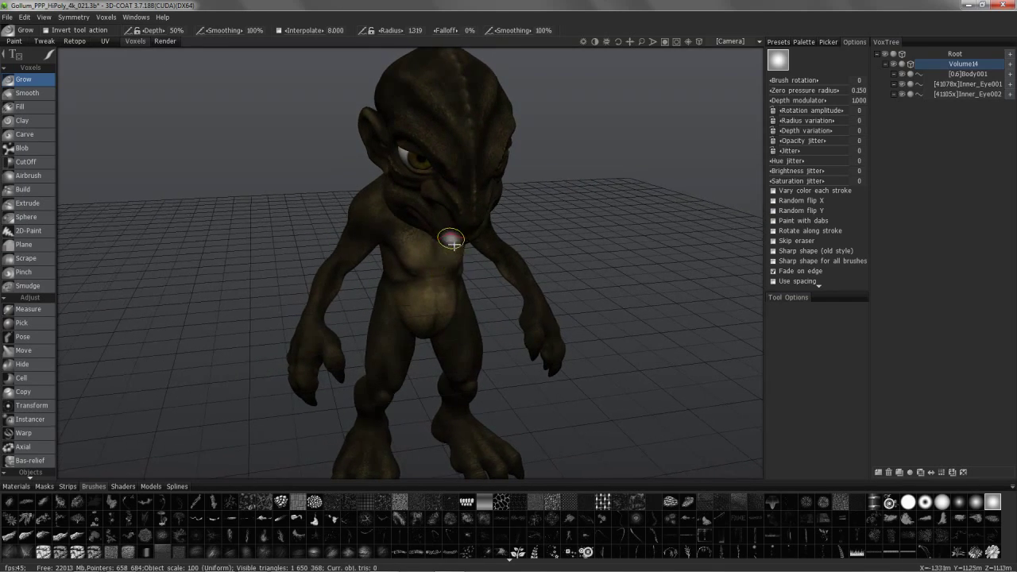
pyautogui.moveTo(389, 204)
pyautogui.mouseDown(button='middle')
pyautogui.moveTo(424, 209)
pyautogui.moveTo(415, 236)
pyautogui.moveTo(445, 241)
pyautogui.moveTo(432, 182)
pyautogui.moveTo(418, 214)
pyautogui.moveTo(432, 220)
pyautogui.moveTo(416, 208)
pyautogui.moveTo(404, 236)
pyautogui.moveTo(374, 232)
pyautogui.moveTo(402, 242)
pyautogui.moveTo(395, 235)
pyautogui.moveTo(415, 274)
pyautogui.moveTo(405, 243)
pyautogui.moveTo(409, 250)
pyautogui.mouseUp(button='middle')
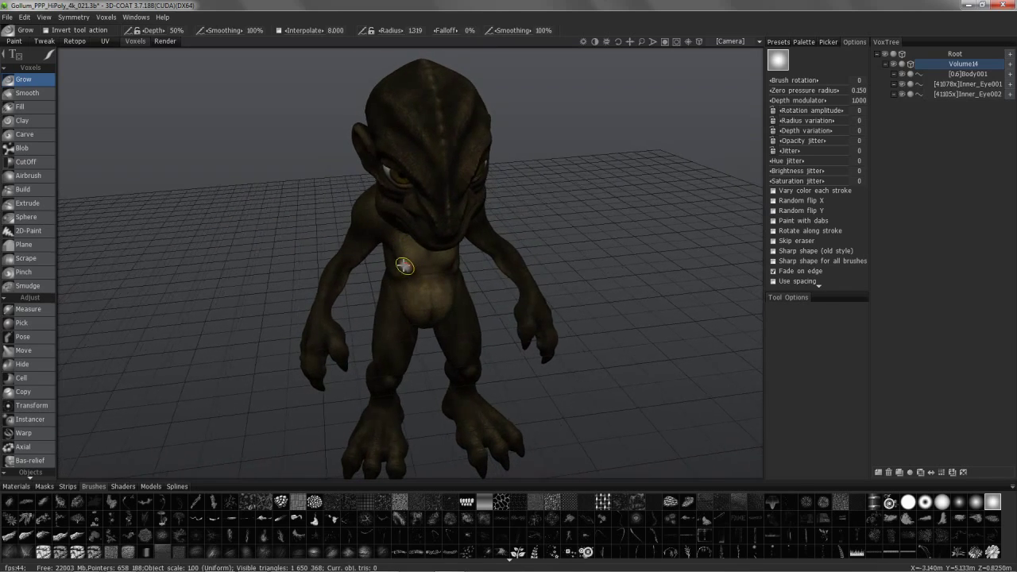
pyautogui.moveTo(408, 250)
pyautogui.mouseDown(button='middle')
pyautogui.moveTo(404, 215)
pyautogui.moveTo(385, 205)
pyautogui.moveTo(381, 238)
pyautogui.moveTo(399, 225)
pyautogui.moveTo(390, 209)
pyautogui.moveTo(400, 220)
pyautogui.moveTo(393, 227)
pyautogui.moveTo(386, 143)
pyautogui.moveTo(404, 238)
pyautogui.moveTo(439, 120)
pyautogui.moveTo(415, 220)
pyautogui.moveTo(357, 247)
pyautogui.moveTo(341, 281)
pyautogui.moveTo(93, 53)
pyautogui.mouseUp(button='middle')
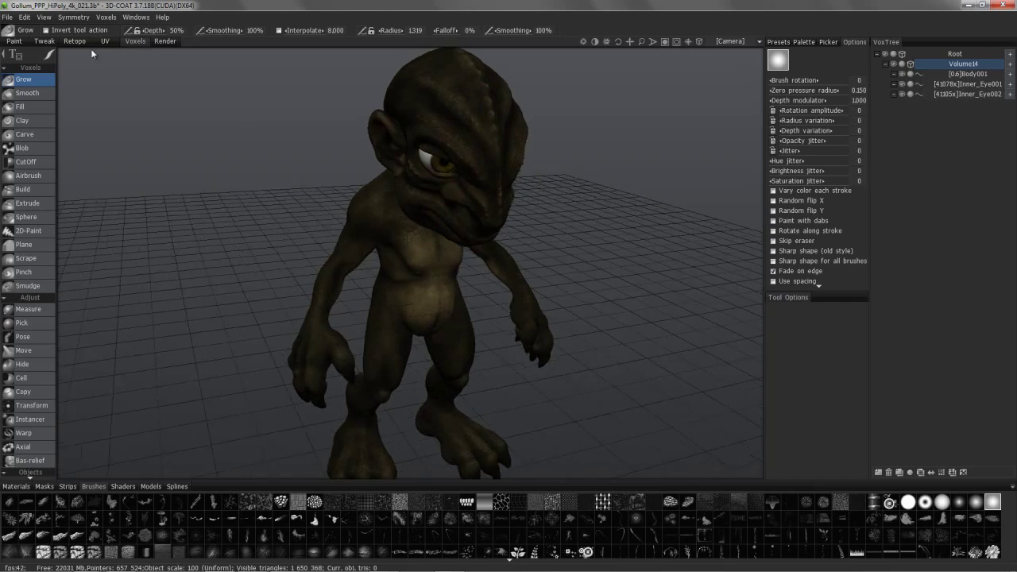
# - Return to the Paint room and turn off the display of voxels there
pyautogui.click(16, 41)
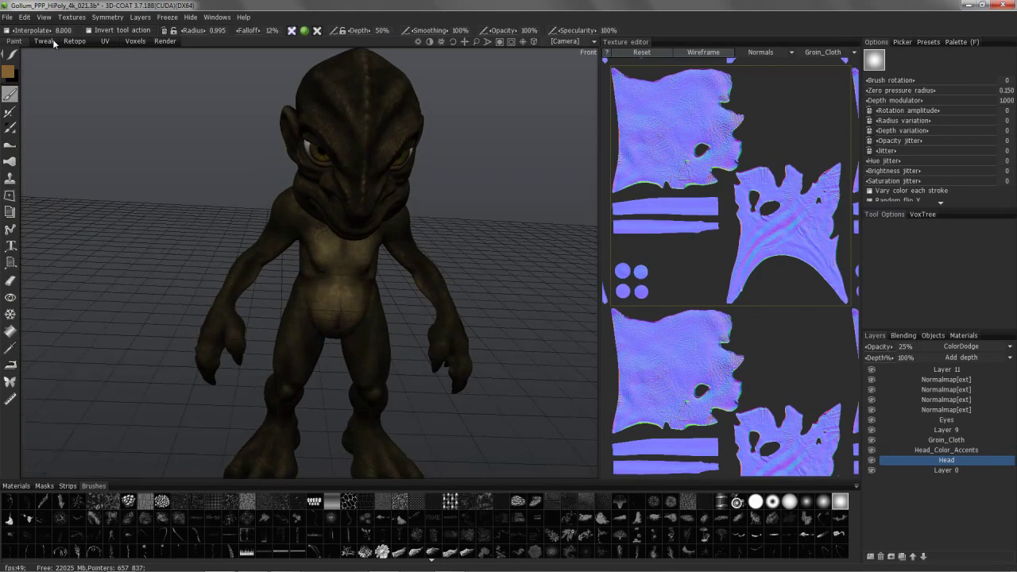
pyautogui.click(45, 20)
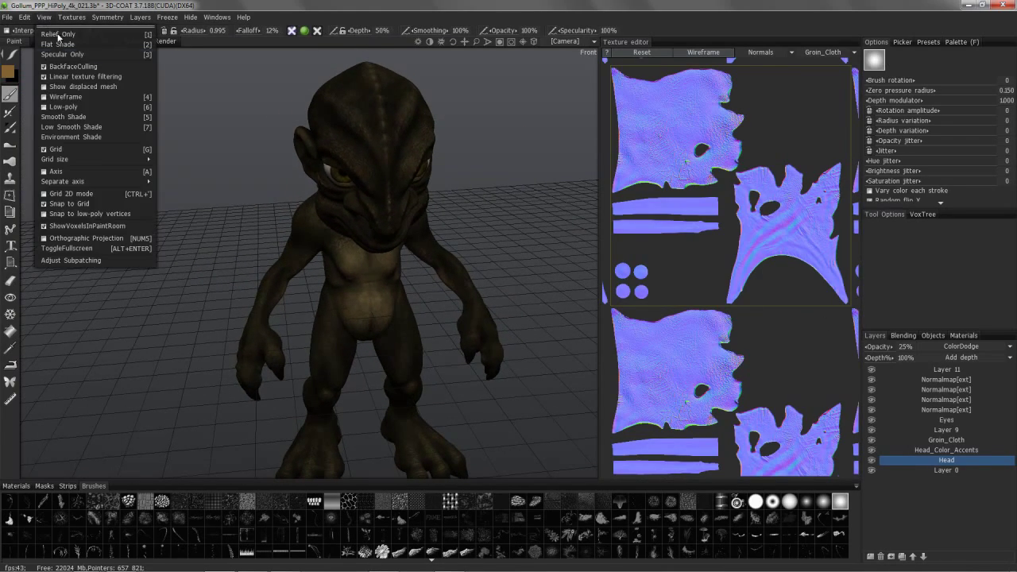
pyautogui.click(53, 227)
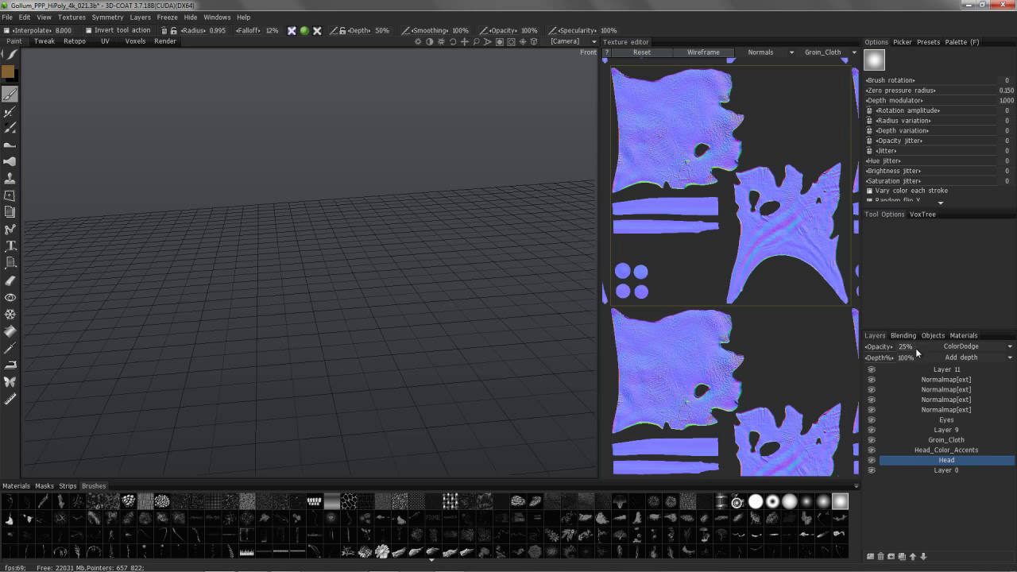
# - Make the Body001, Inner_Eye001, Inner_Eye002 and Groin_Cloth objects visible again in the Paint room
pyautogui.click(933, 336)
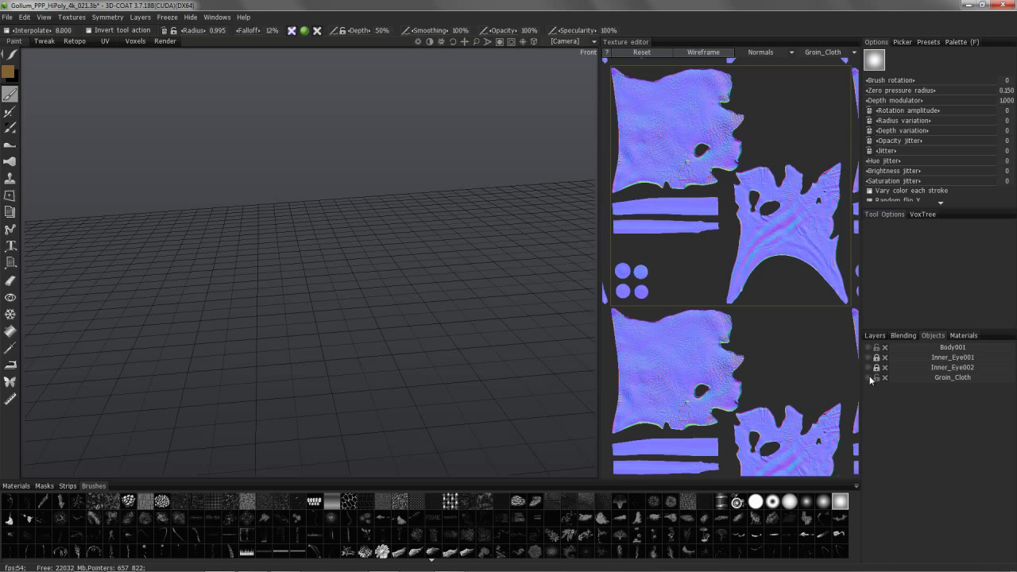
pyautogui.moveTo(867, 347); pyautogui.dragTo(869, 377)
pyautogui.keyDown('alt'); pyautogui.moveTo(413, 143); pyautogui.dragTo(345, 194); pyautogui.keyUp('alt')
pyautogui.keyDown('alt'); pyautogui.moveTo(329, 154); pyautogui.dragTo(42, 47); pyautogui.keyUp('alt')
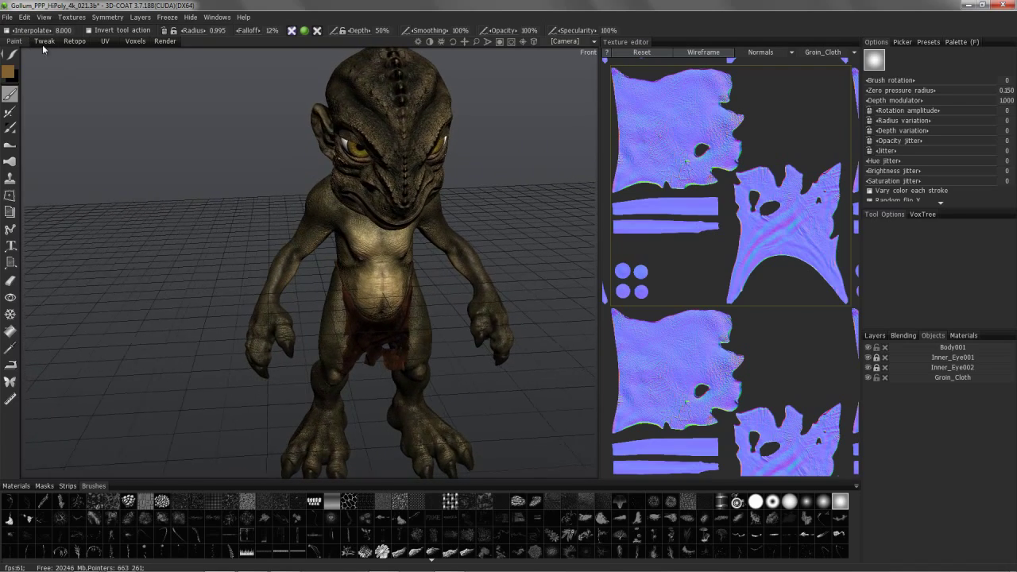
# - Enable depth painting for the brush and review its depth options
pyautogui.click(7, 17)
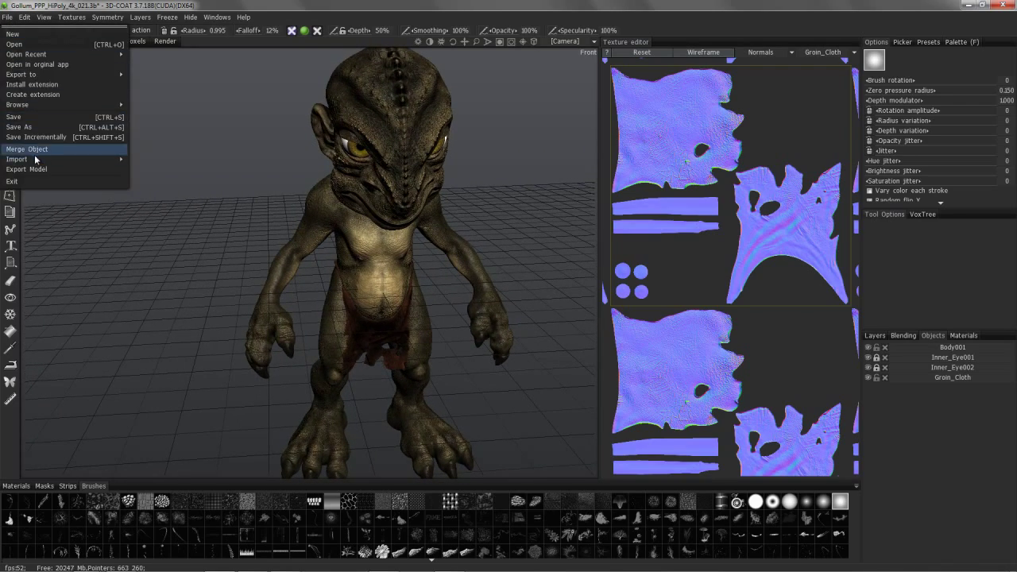
pyautogui.moveTo(37, 162)
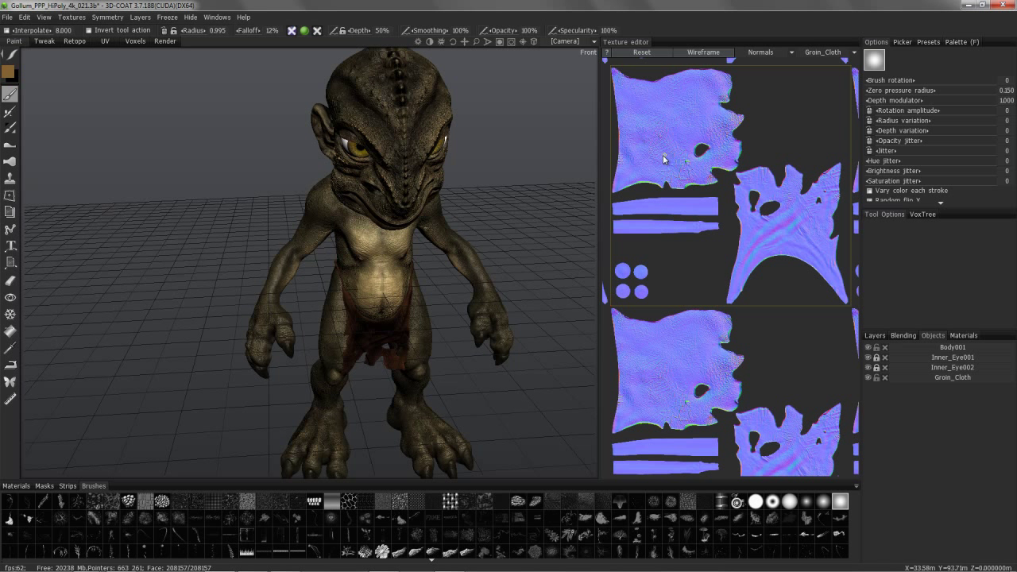
pyautogui.click(291, 32)
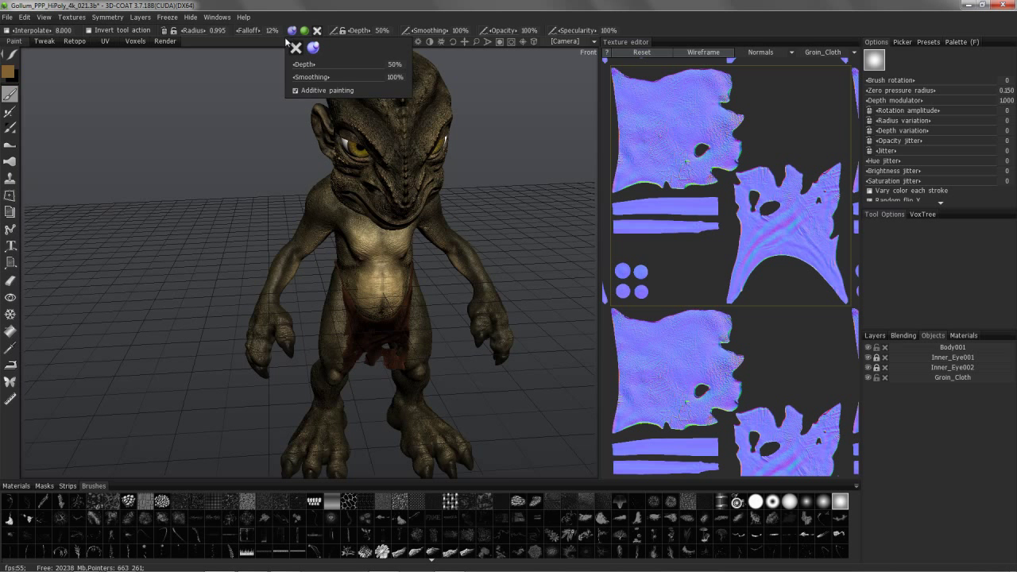
pyautogui.click(7, 17)
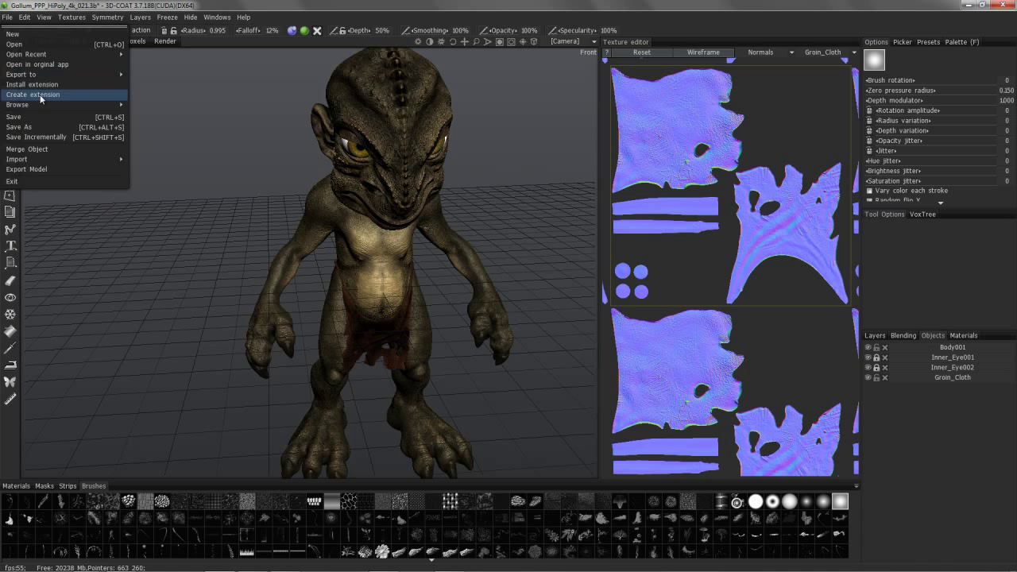
pyautogui.moveTo(88, 159)
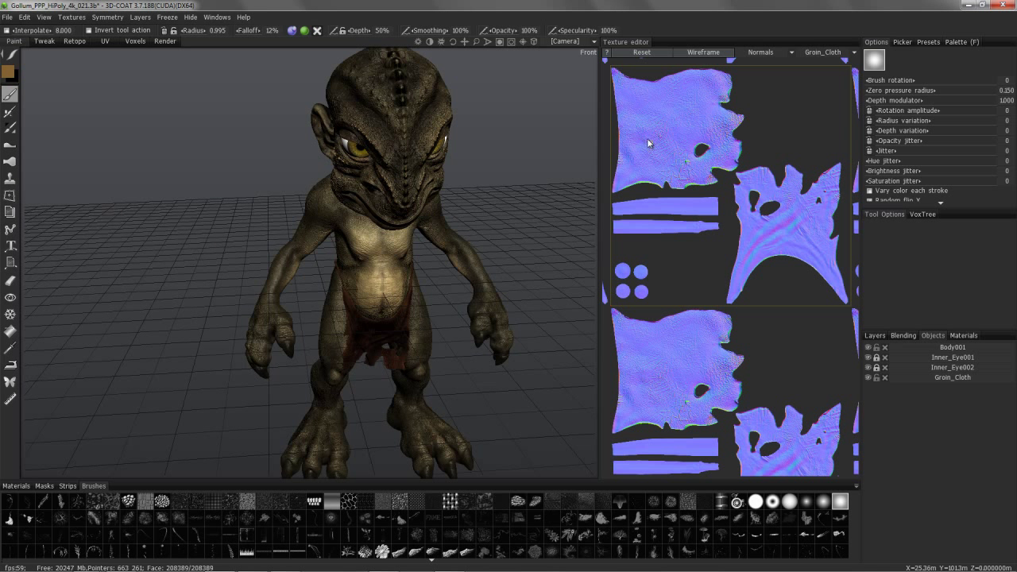
pyautogui.click(292, 30)
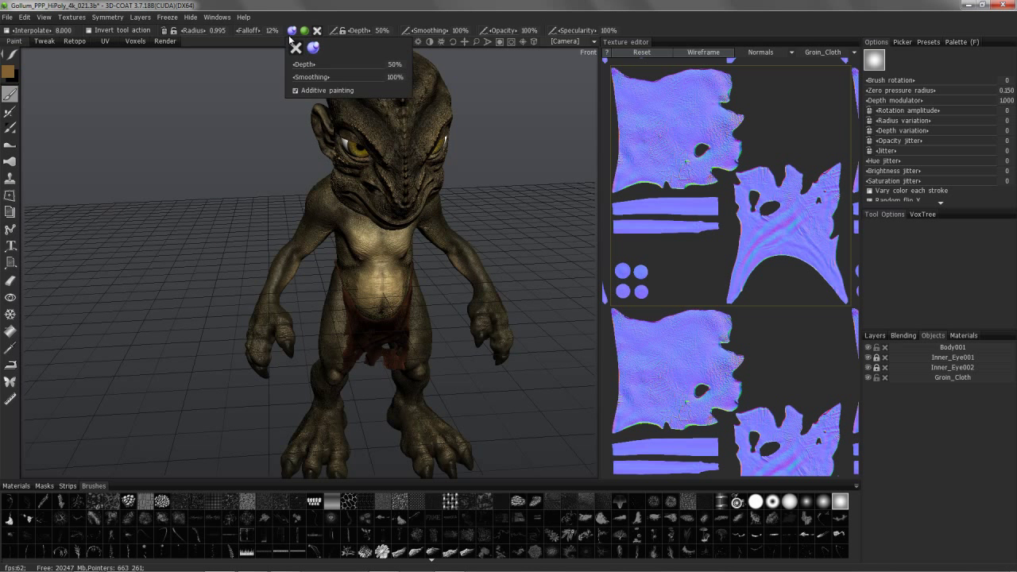
pyautogui.keyDown('alt'); pyautogui.moveTo(328, 223); pyautogui.dragTo(306, 220); pyautogui.keyUp('alt')
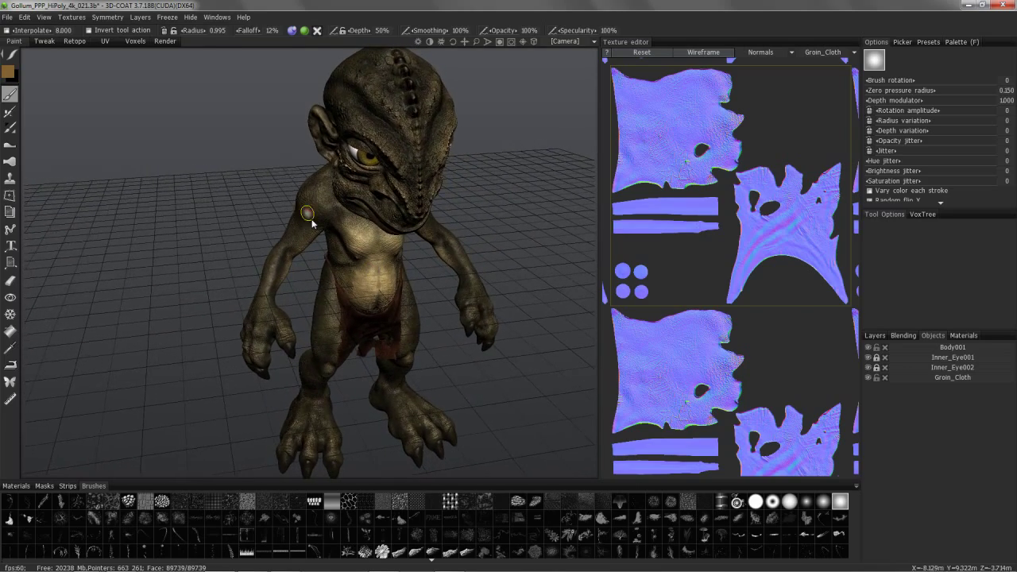
pyautogui.click(243, 17)
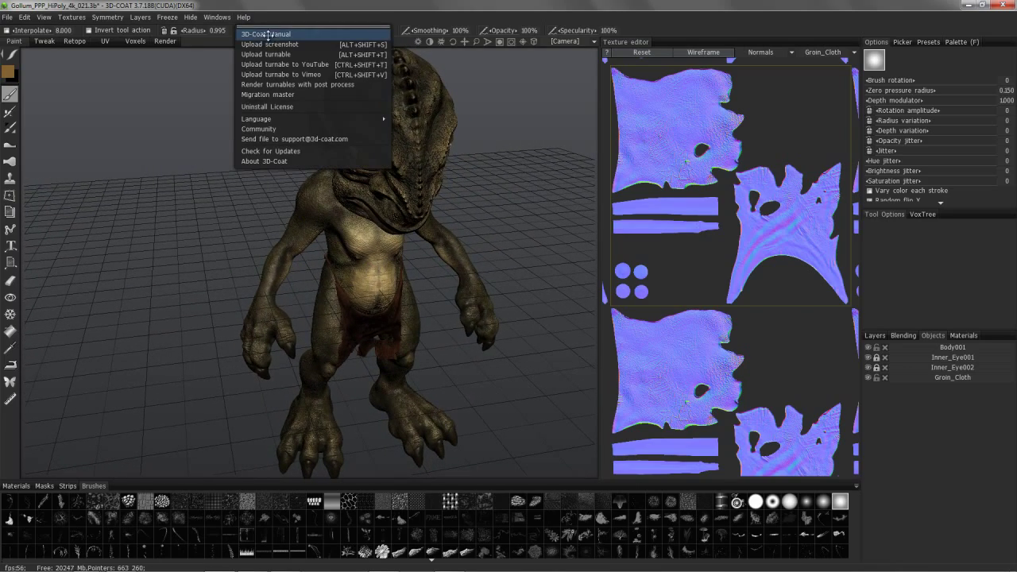
pyautogui.click(362, 236)
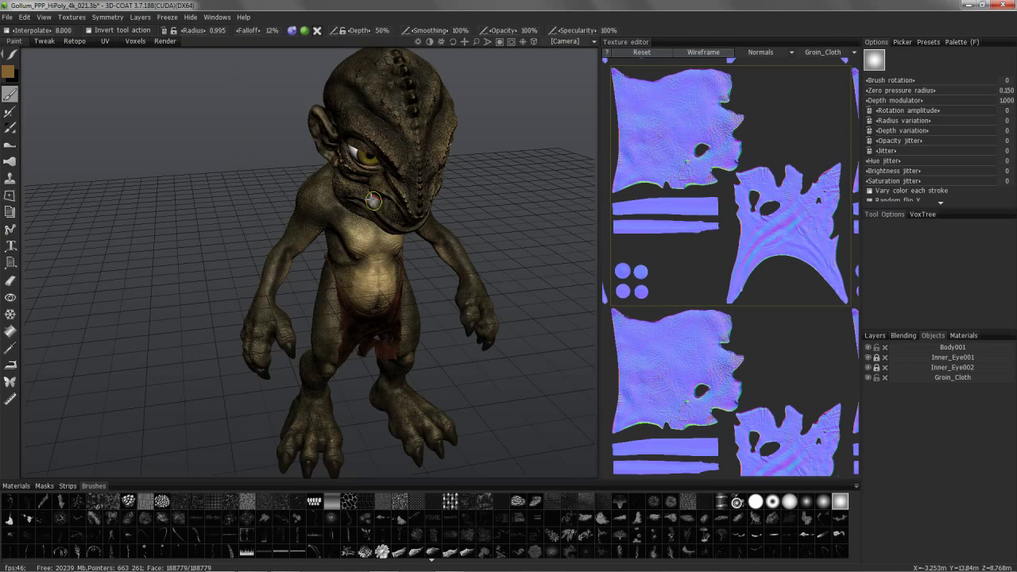
pyautogui.moveTo(346, 298)
pyautogui.keyDown('alt'); pyautogui.mouseDown()
pyautogui.moveTo(348, 313)
pyautogui.moveTo(364, 316)
pyautogui.moveTo(348, 324)
pyautogui.moveTo(350, 315)
pyautogui.mouseUp(); pyautogui.keyUp('alt')
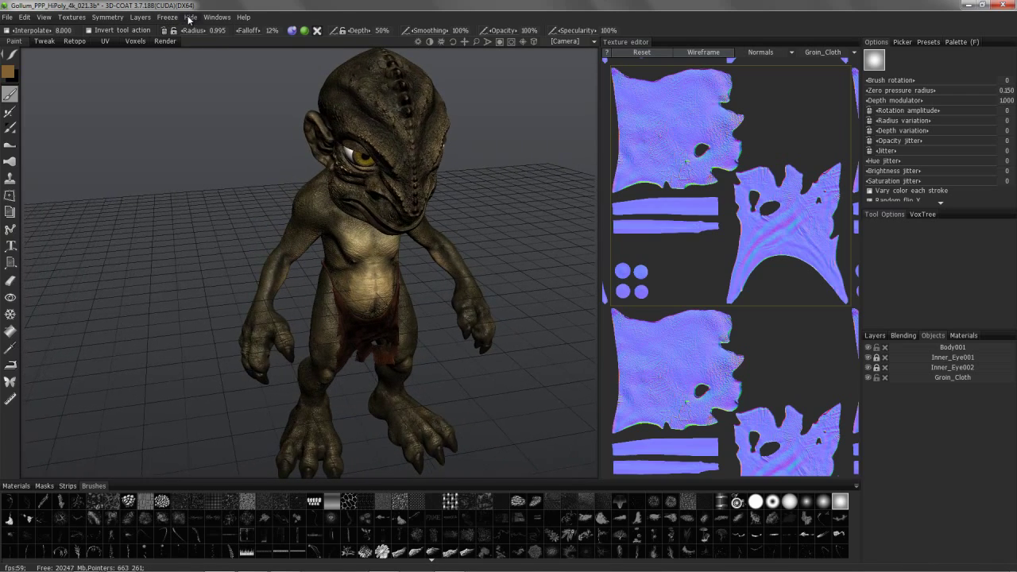
# - Review the import modes for per-pixel, microvertex and Ptex painting, and examine the painted creature from several angles
pyautogui.click(6, 17)
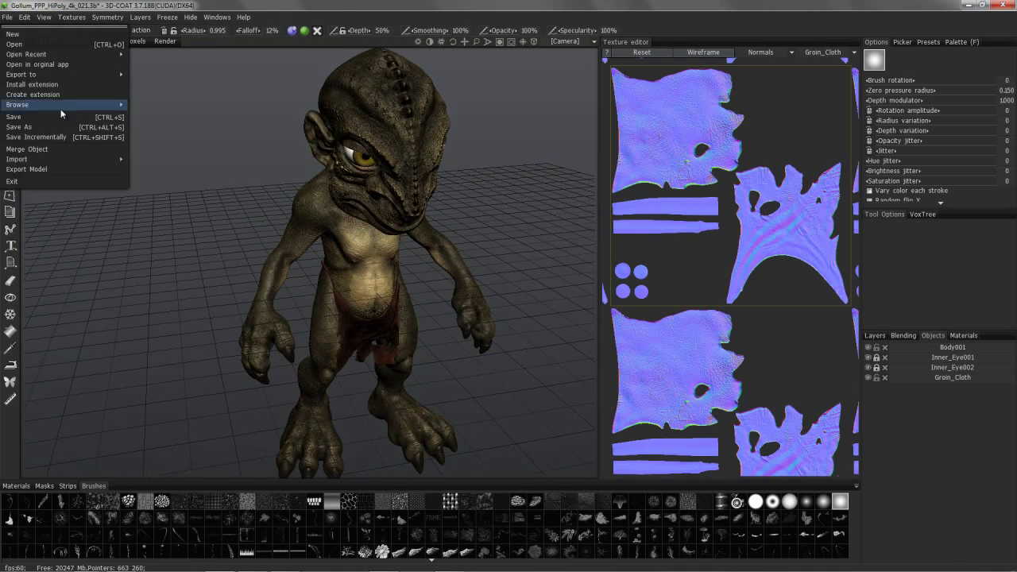
pyautogui.moveTo(66, 162)
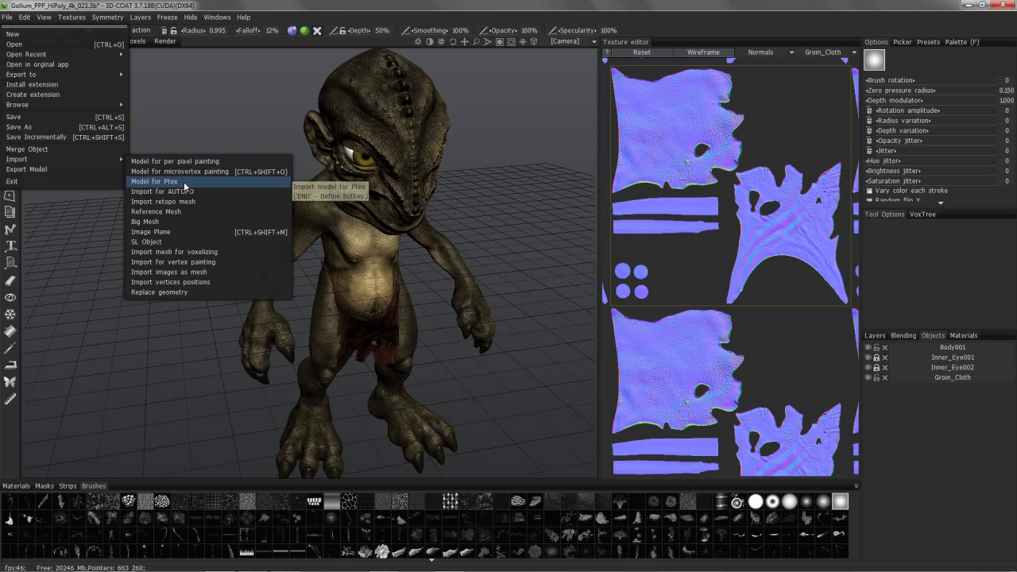
pyautogui.moveTo(397, 269)
pyautogui.keyDown('alt'); pyautogui.mouseDown()
pyautogui.moveTo(356, 250)
pyautogui.moveTo(406, 282)
pyautogui.moveTo(336, 228)
pyautogui.moveTo(587, 253)
pyautogui.mouseUp(); pyautogui.keyUp('alt')
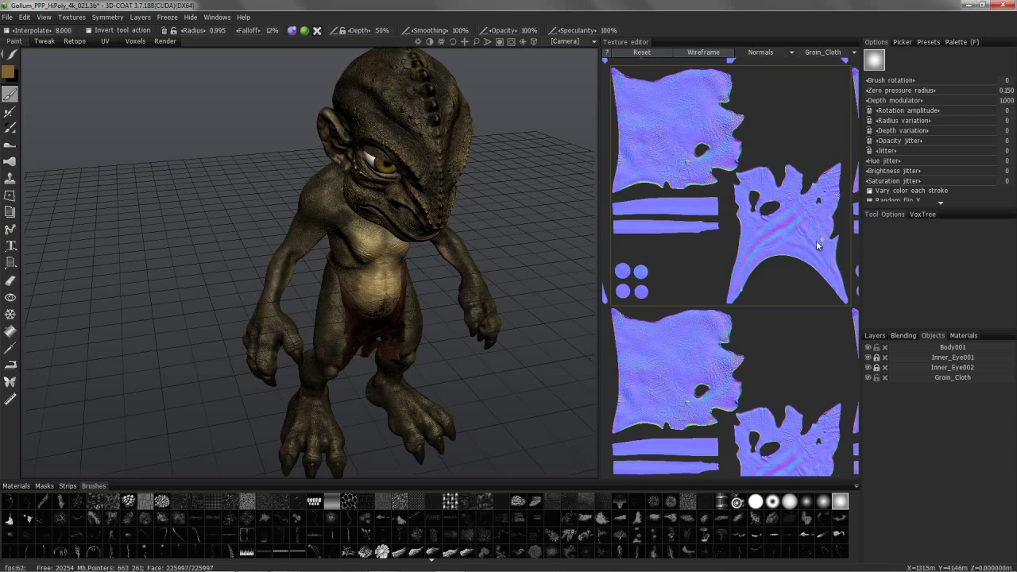
pyautogui.moveTo(412, 205); pyautogui.dragTo(445, 214)
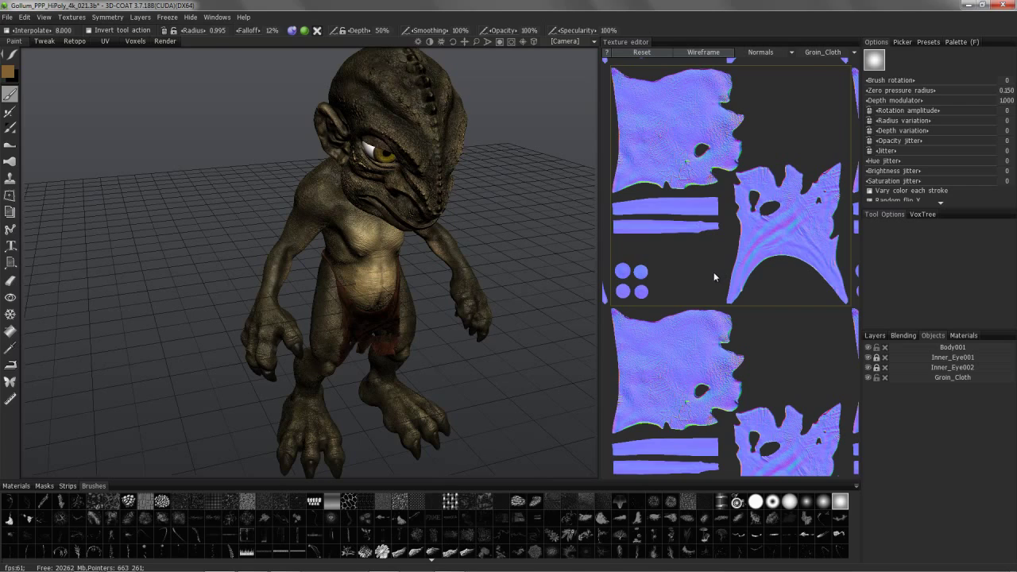
pyautogui.moveTo(587, 263); pyautogui.dragTo(556, 259)
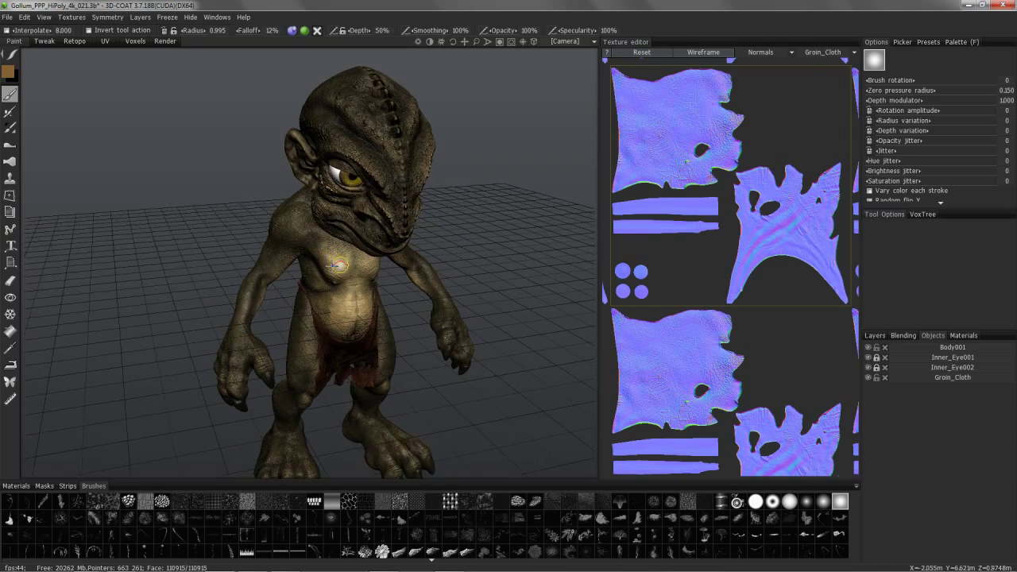
pyautogui.moveTo(318, 266); pyautogui.dragTo(316, 249)
pyautogui.keyDown('alt'); pyautogui.moveTo(318, 252); pyautogui.dragTo(314, 244, button='middle'); pyautogui.keyUp('alt')
pyautogui.moveTo(283, 152); pyautogui.dragTo(177, 67)
# - Switch to the Voxels room and review its file commands for merging and importing objects
pyautogui.click(135, 42)
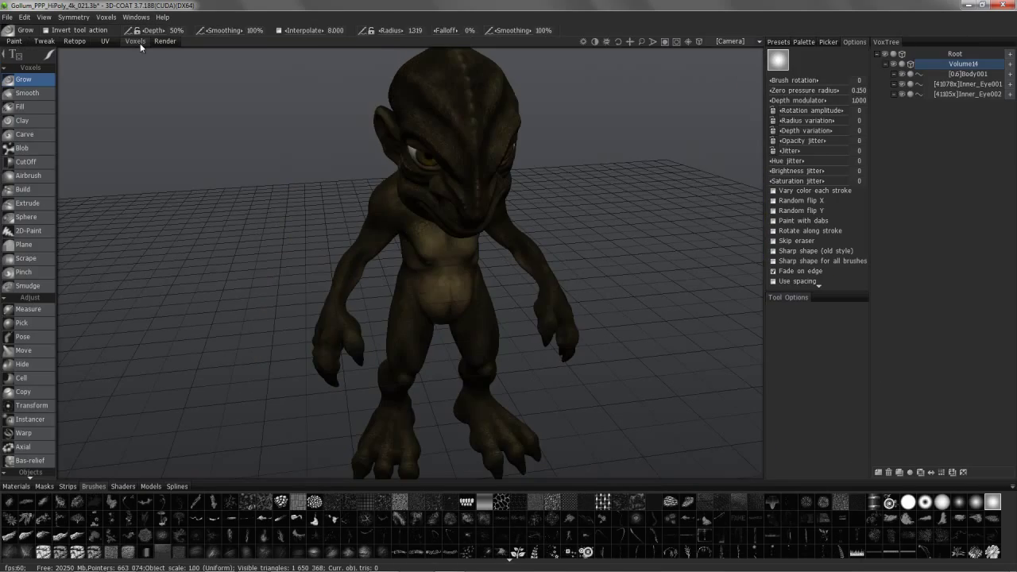
pyautogui.moveTo(290, 213); pyautogui.dragTo(91, 171)
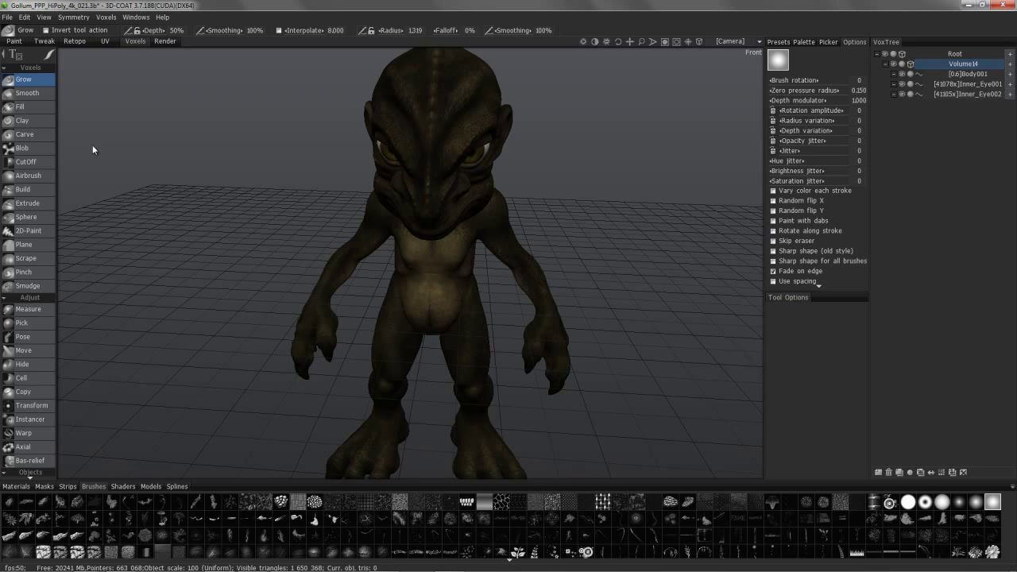
pyautogui.moveTo(65, 380); pyautogui.dragTo(111, 377)
pyautogui.click(5, 18)
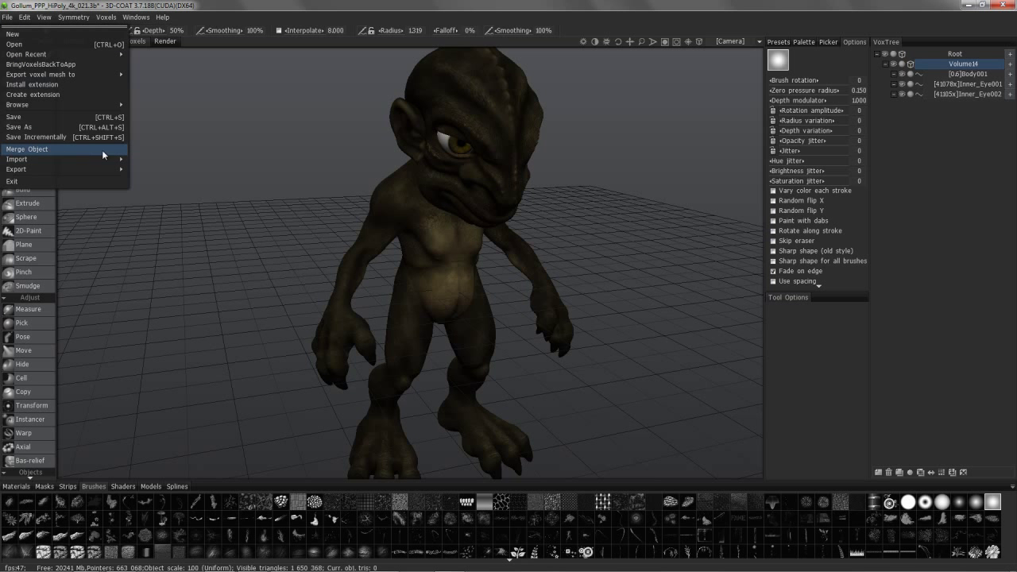
pyautogui.press('Escape')
pyautogui.press('Escape')
# - Activate the Merge tool and examine its options, including merging without voxelizing and merging to separate volumes
pyautogui.moveTo(148, 367)
pyautogui.mouseDown()
pyautogui.moveTo(156, 375)
pyautogui.moveTo(141, 373)
pyautogui.mouseUp()
pyautogui.moveTo(49, 358); pyautogui.dragTo(49, 300)
pyautogui.scroll(-10, 48, 298)
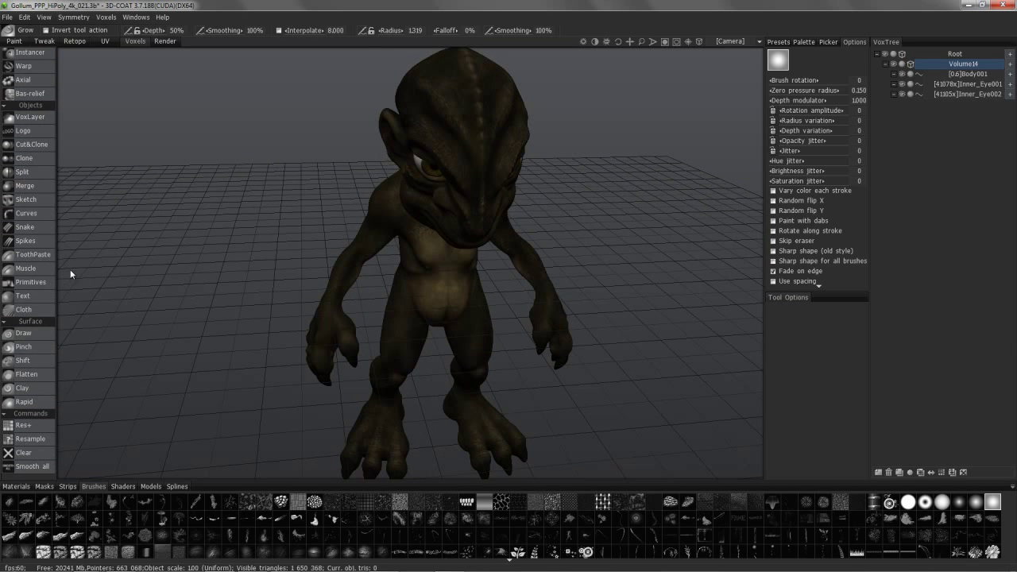
pyautogui.click(40, 186)
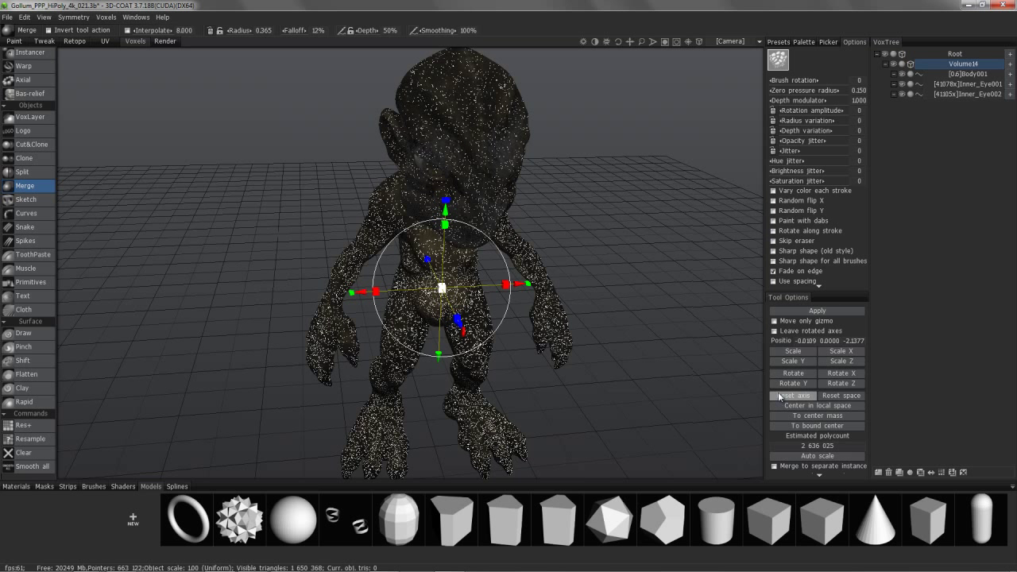
pyautogui.moveTo(779, 413); pyautogui.dragTo(777, 304)
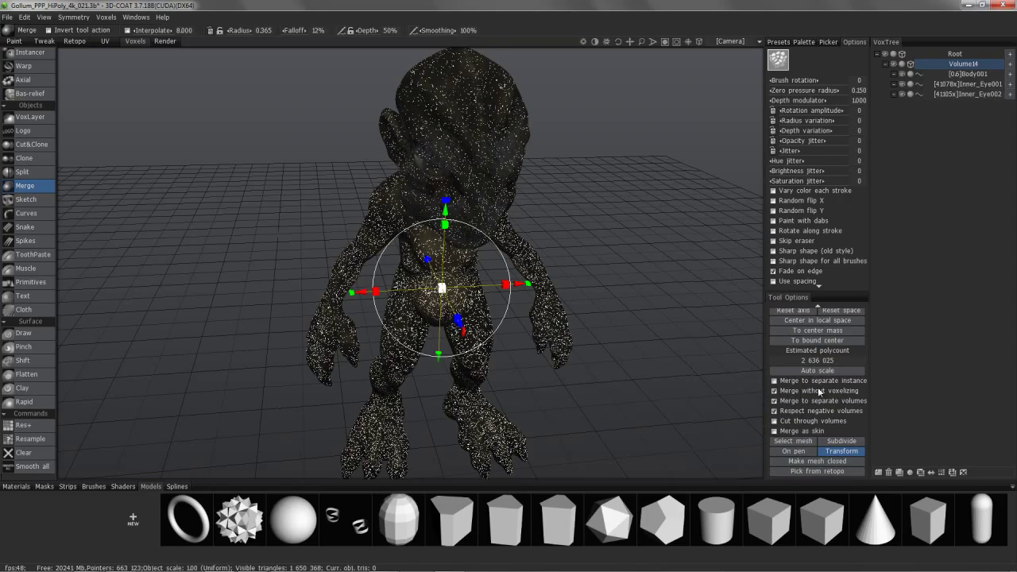
pyautogui.moveTo(741, 293); pyautogui.dragTo(778, 298)
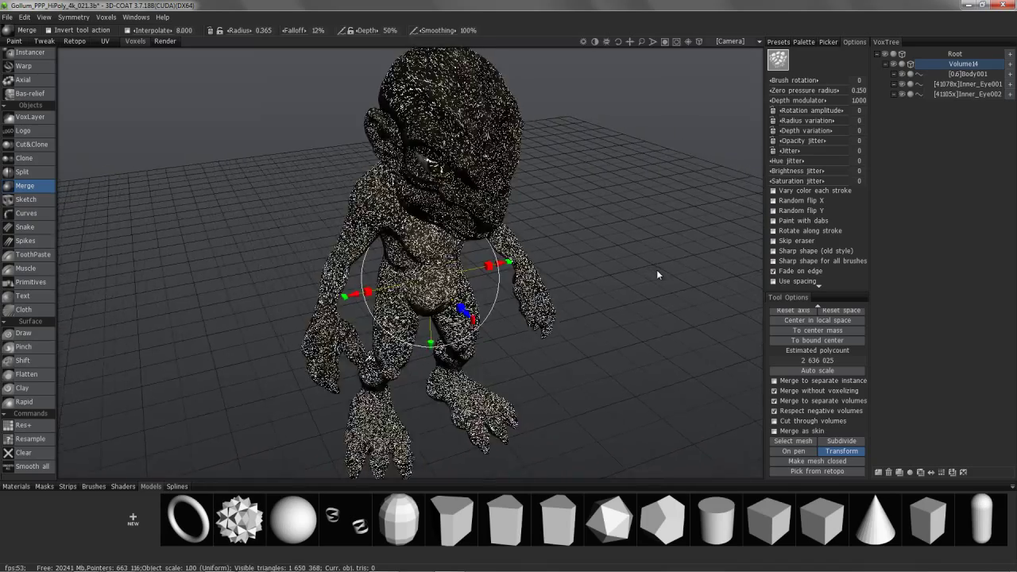
pyautogui.moveTo(656, 269); pyautogui.dragTo(521, 191)
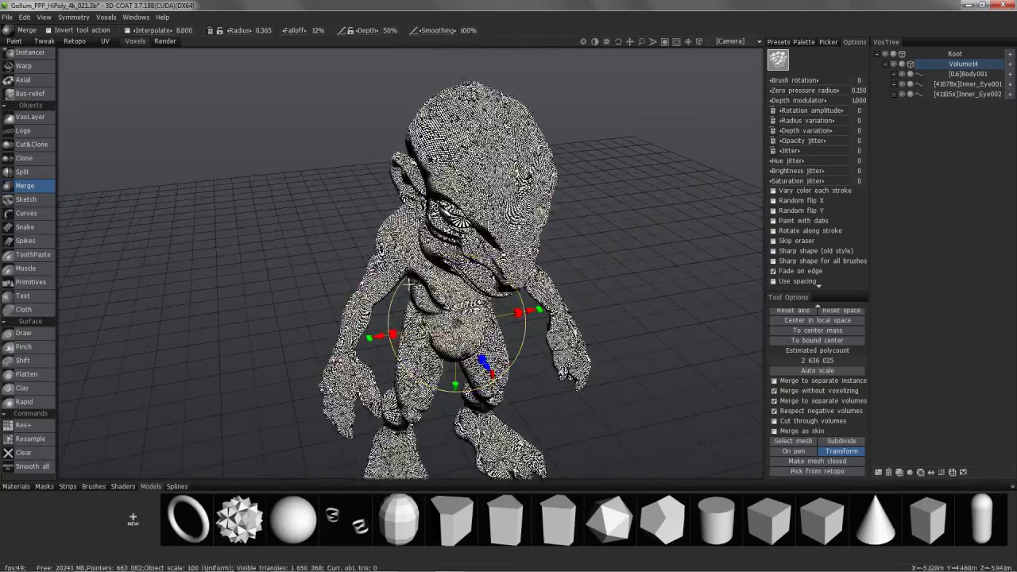
# - Switch to the Retopo room and examine the creature's low-poly mesh and coloured UV islands
pyautogui.moveTo(451, 187); pyautogui.dragTo(467, 182)
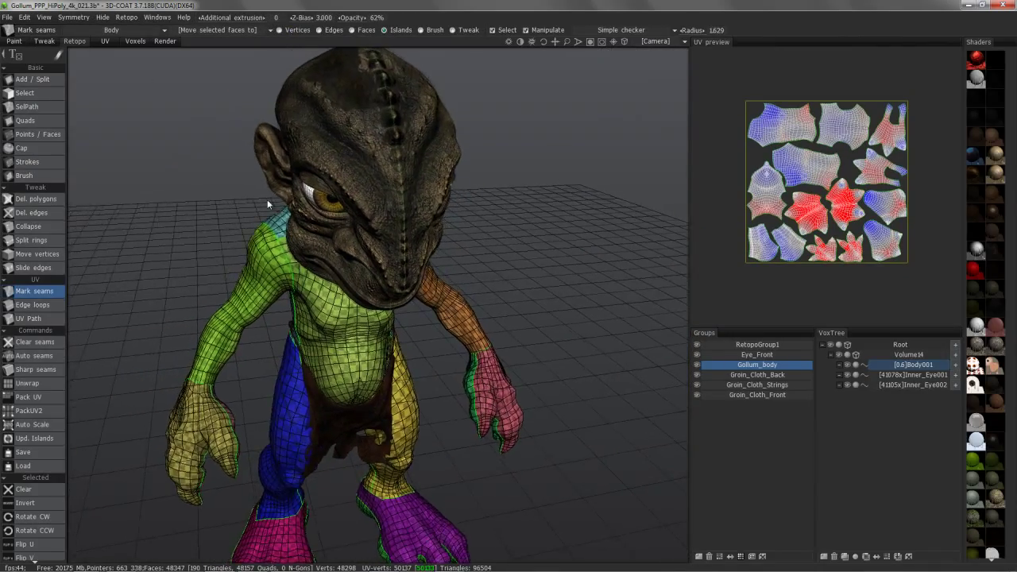
pyautogui.press('KP_1')
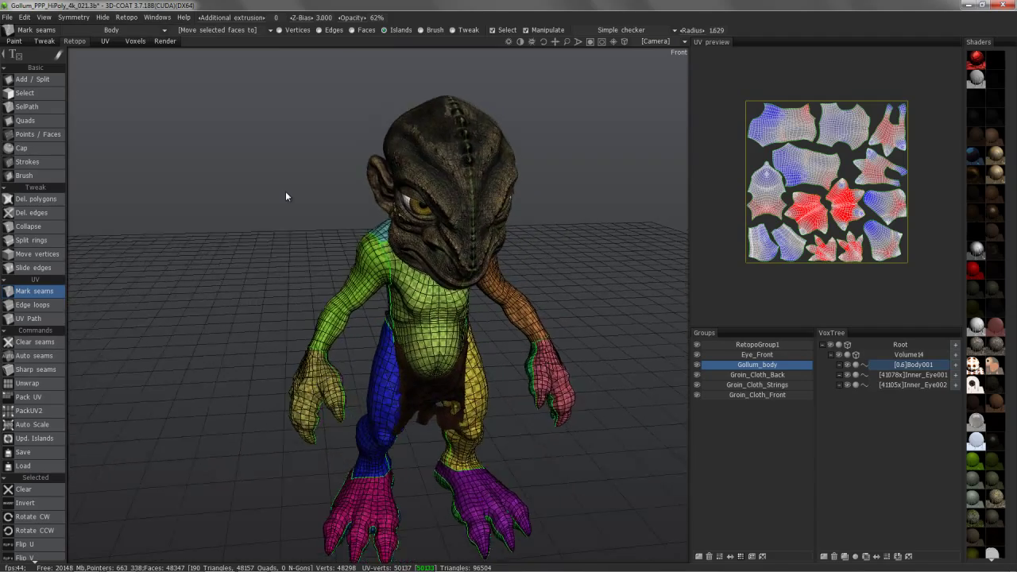
pyautogui.keyDown('alt'); pyautogui.moveTo(454, 235); pyautogui.dragTo(444, 144); pyautogui.keyUp('alt')
pyautogui.keyDown('alt'); pyautogui.moveTo(397, 234); pyautogui.dragTo(435, 317); pyautogui.keyUp('alt')
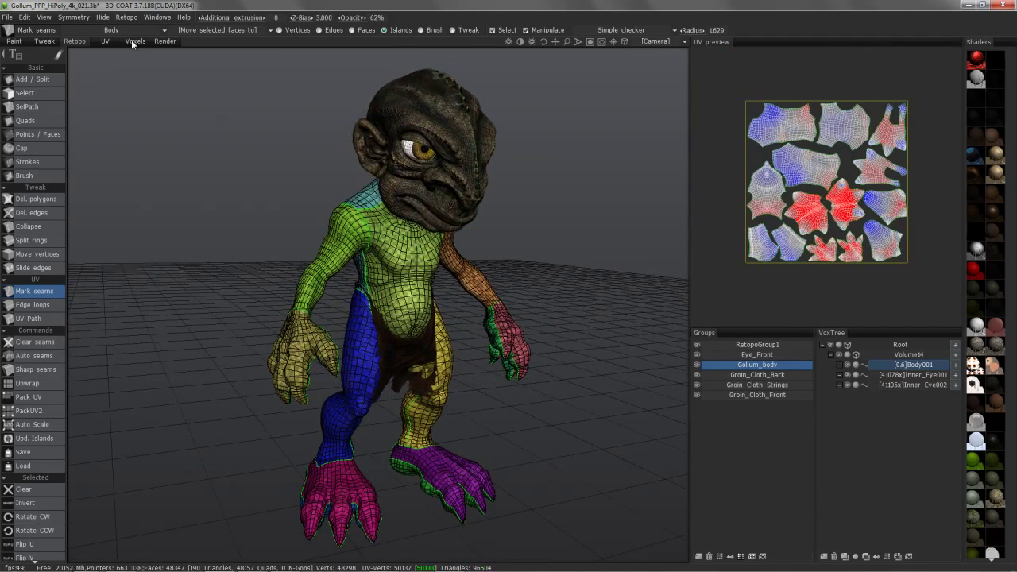
# - Return to the Voxels room and review the AUTOPO options for the Body001 volume
pyautogui.click(135, 40)
pyautogui.press('KP_1')
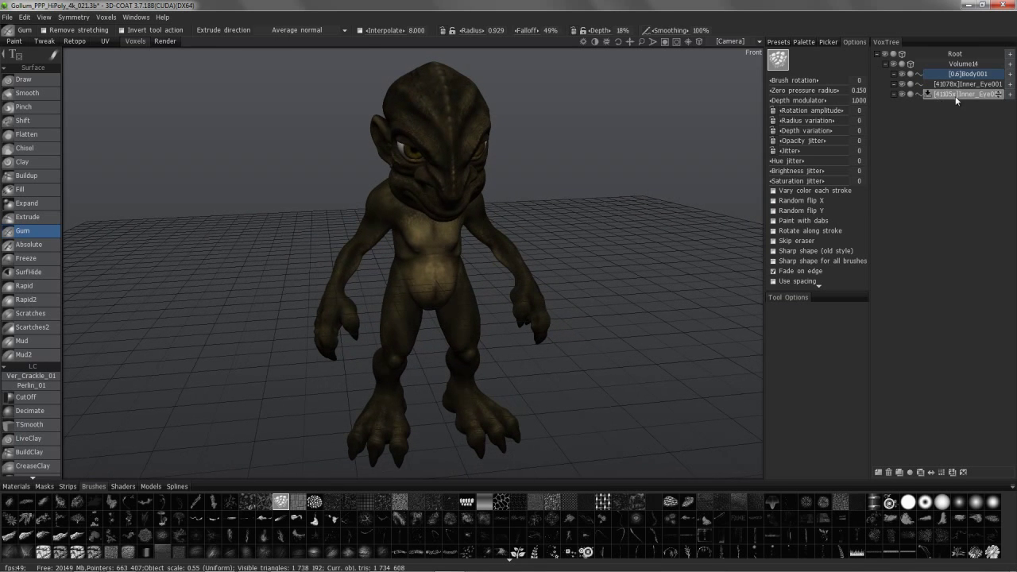
pyautogui.rightClick(962, 77)
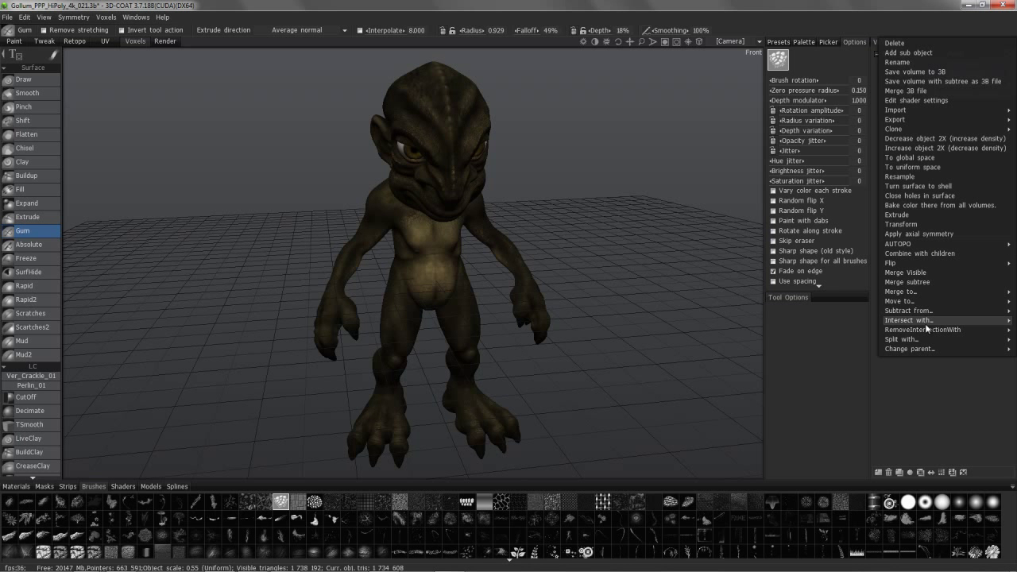
pyautogui.moveTo(908, 247)
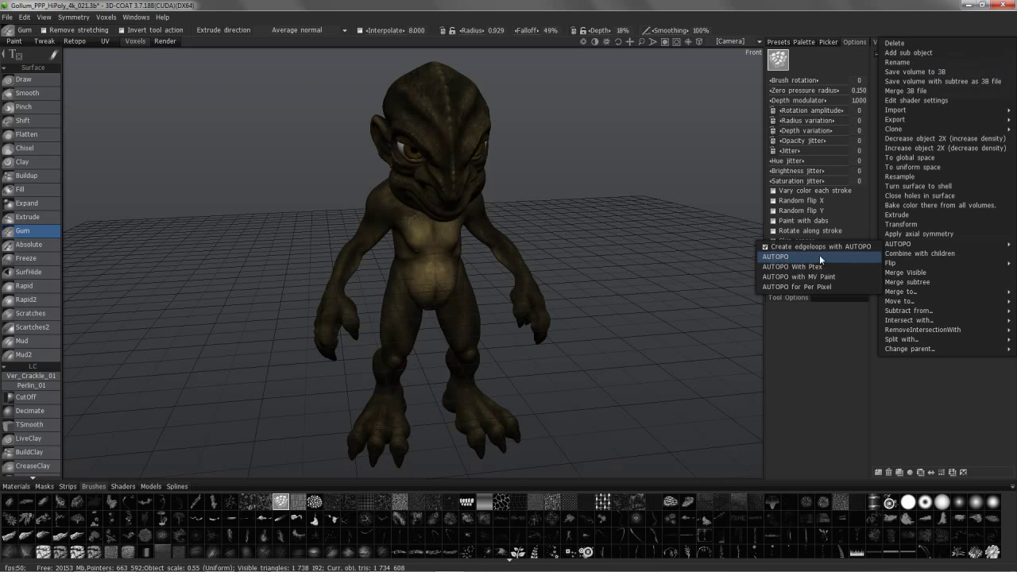
pyautogui.keyDown('alt'); pyautogui.moveTo(465, 118); pyautogui.dragTo(387, 220); pyautogui.keyUp('alt')
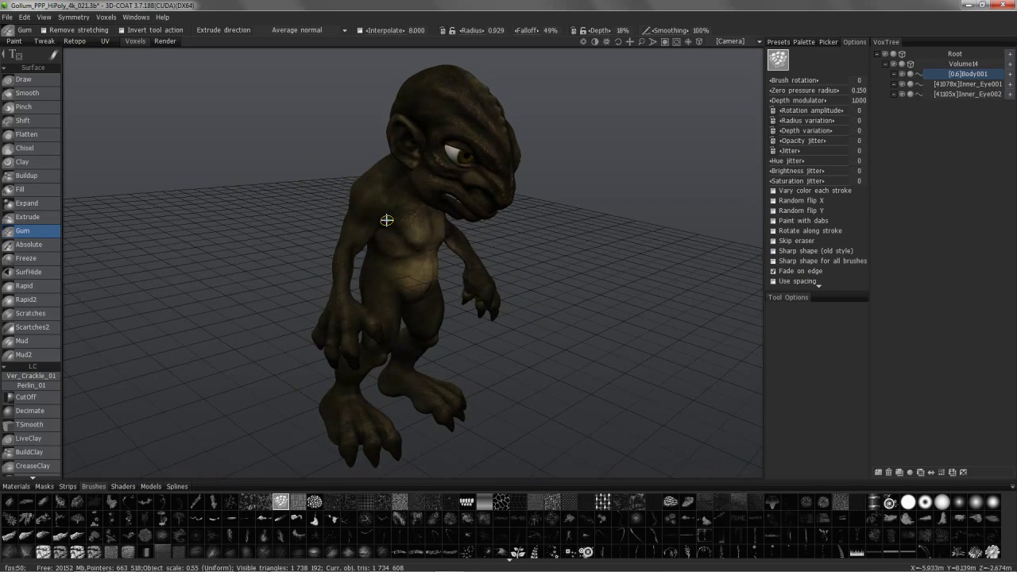
pyautogui.moveTo(388, 171); pyautogui.dragTo(400, 337, button='right')
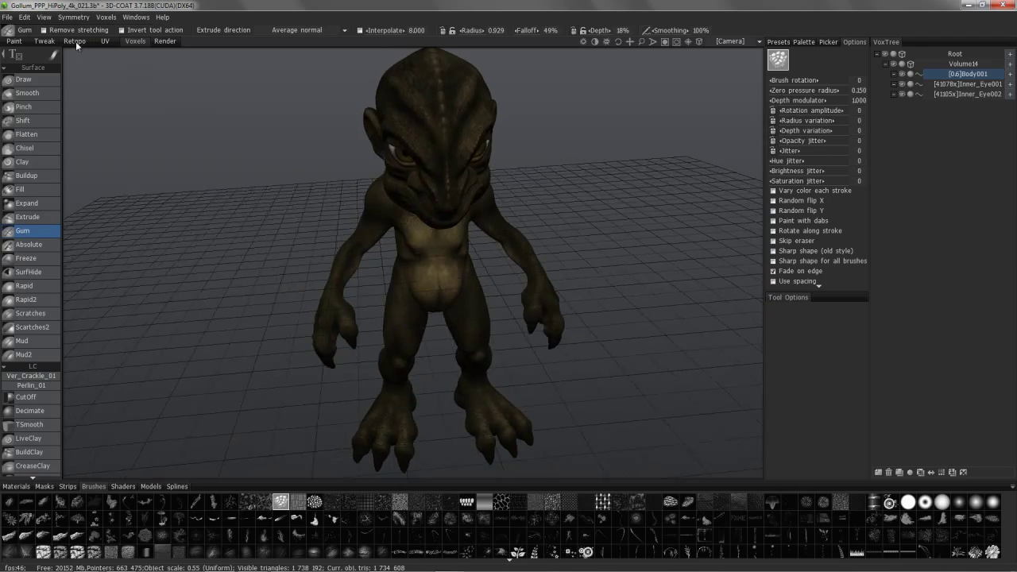
# - Go back to the Retopo room and inspect the creature's UV islands and topology from several sides
pyautogui.click(103, 41)
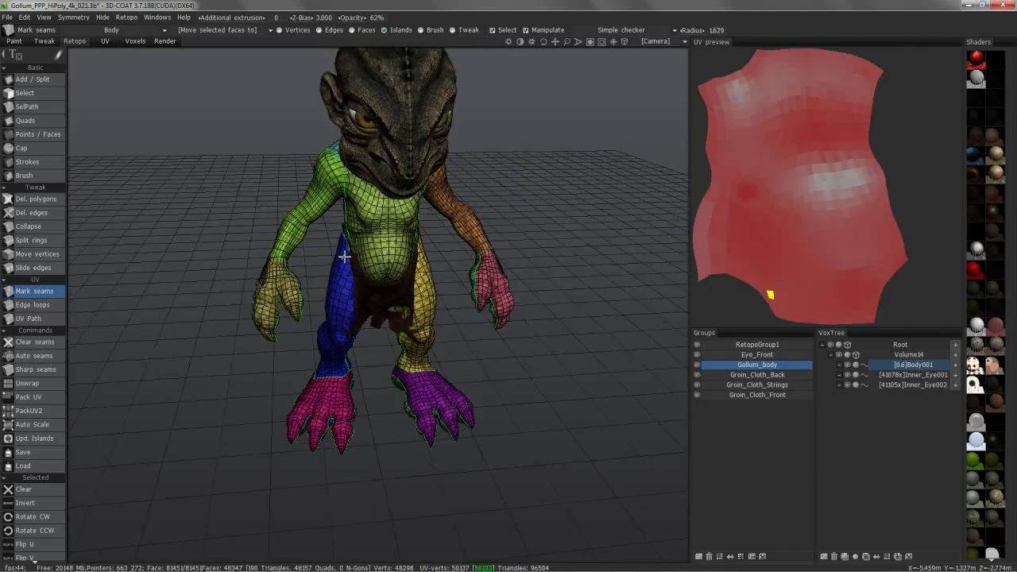
pyautogui.moveTo(374, 247); pyautogui.dragTo(474, 251, button='right')
pyautogui.moveTo(475, 252)
pyautogui.keyDown('alt'); pyautogui.mouseDown()
pyautogui.moveTo(431, 270)
pyautogui.moveTo(455, 253)
pyautogui.mouseUp(); pyautogui.keyUp('alt')
pyautogui.moveTo(454, 252); pyautogui.dragTo(461, 252, button='right')
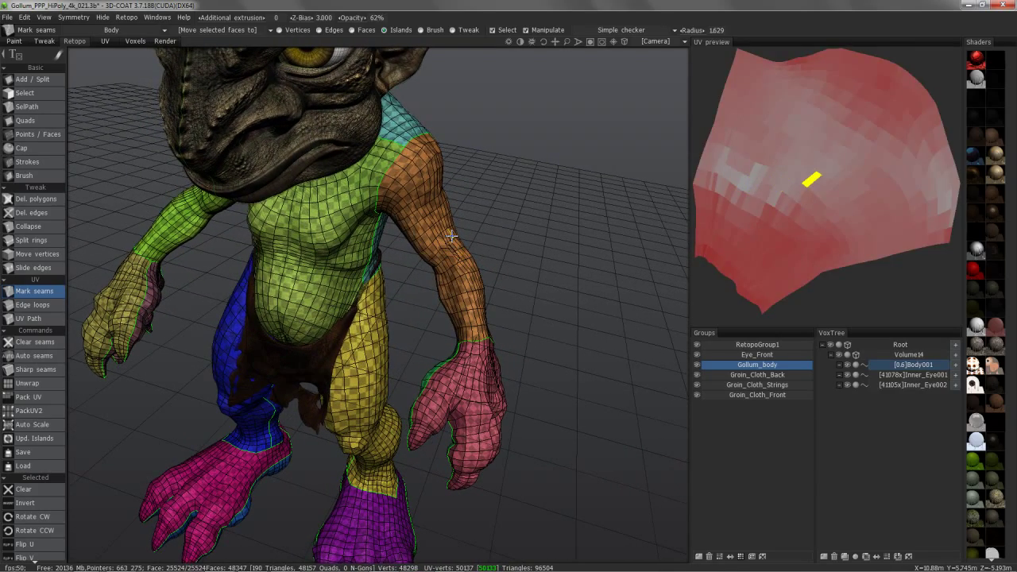
pyautogui.keyDown('alt'); pyautogui.moveTo(451, 236); pyautogui.dragTo(335, 253); pyautogui.keyUp('alt')
pyautogui.moveTo(334, 251); pyautogui.dragTo(301, 318, button='right')
pyautogui.moveTo(300, 385); pyautogui.dragTo(297, 195, button='right')
pyautogui.keyDown('alt'); pyautogui.moveTo(297, 196); pyautogui.dragTo(86, 158); pyautogui.keyUp('alt')
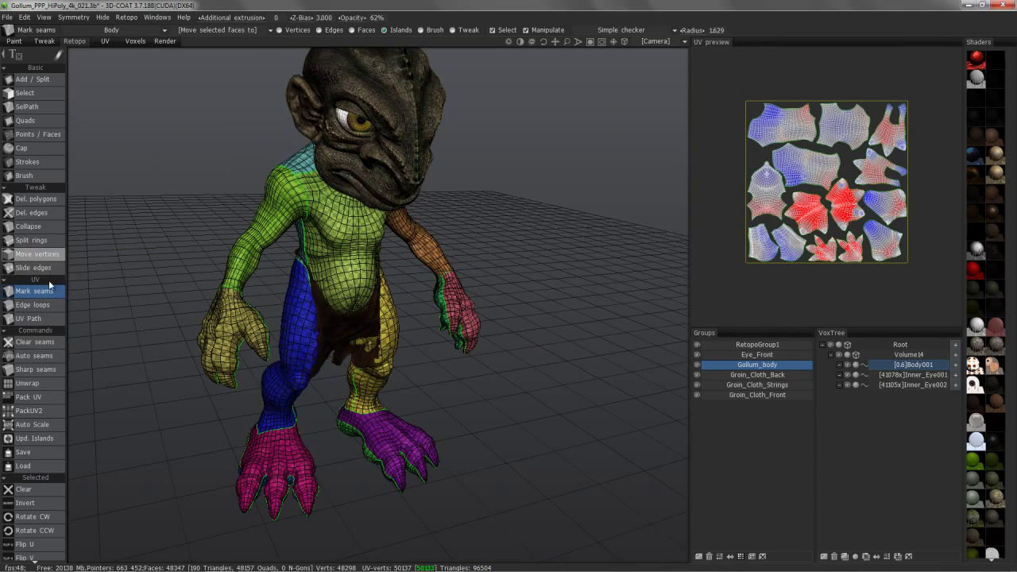
pyautogui.press('KP_5')
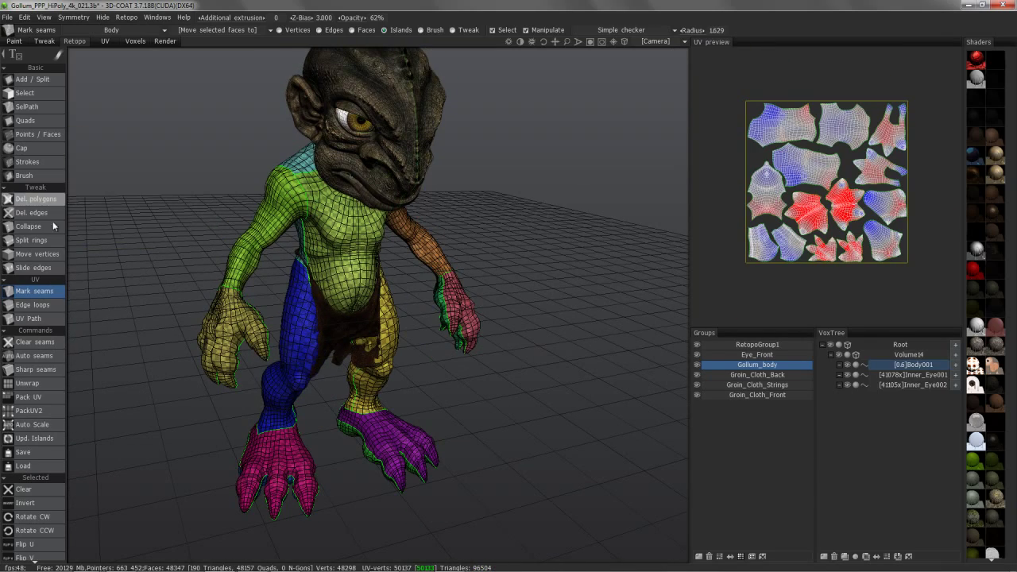
pyautogui.keyDown('alt'); pyautogui.moveTo(94, 279); pyautogui.dragTo(418, 205); pyautogui.keyUp('alt')
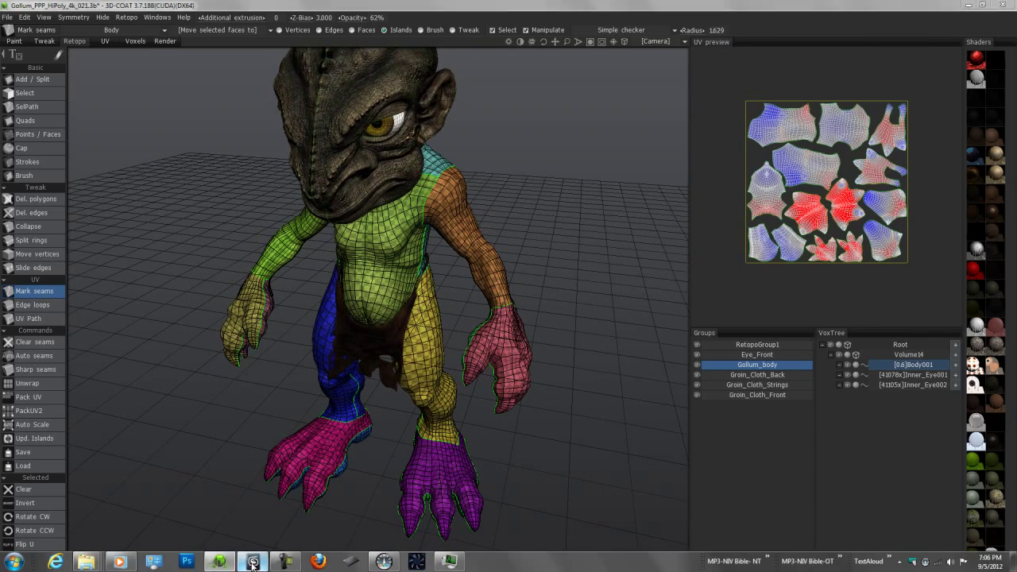
# - Switch to 3ds Max to view the creature scene and its AppLink options, and return to 3D-Coat
pyautogui.click(240, 569)
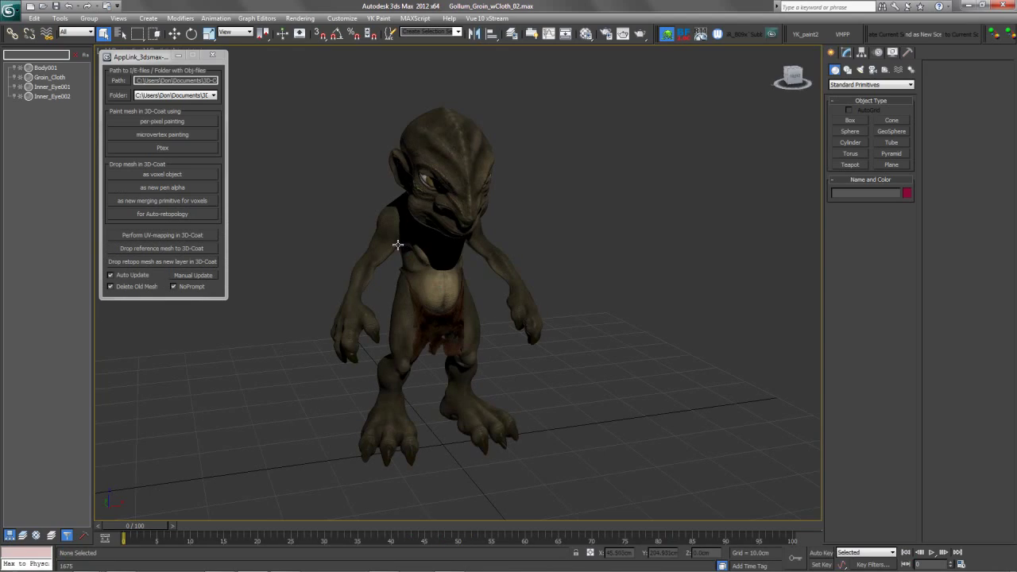
pyautogui.moveTo(270, 569)
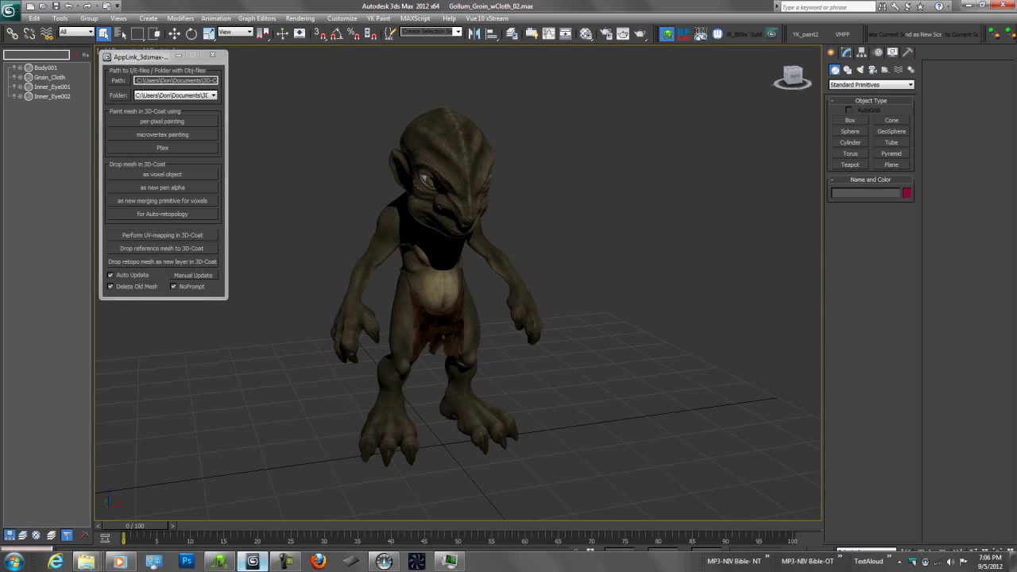
pyautogui.click(225, 565)
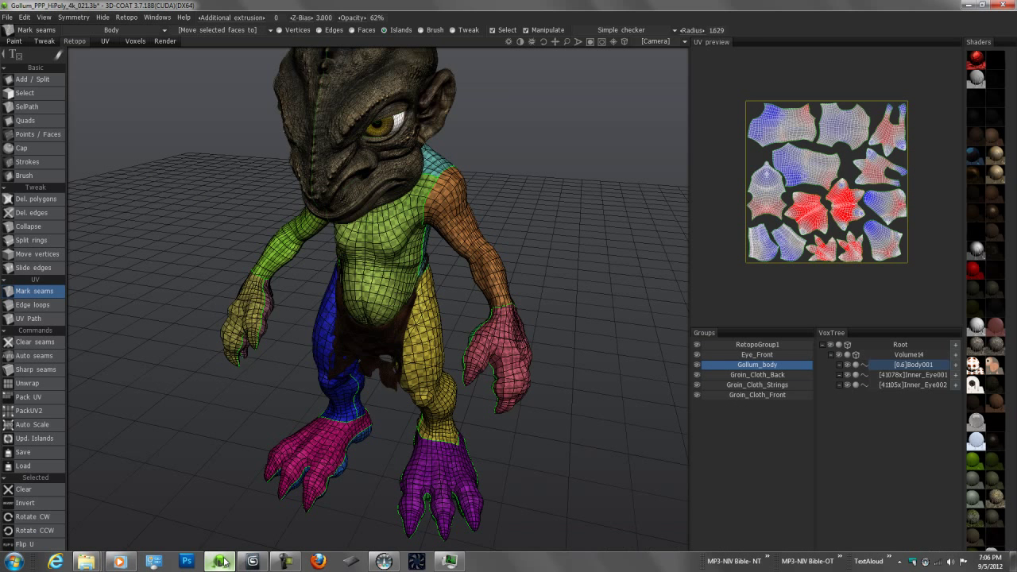
# - Activate the retopo Brush tool and review the import, export and other Retopo commands
pyautogui.keyDown('alt'); pyautogui.moveTo(352, 204); pyautogui.dragTo(70, 247); pyautogui.keyUp('alt')
pyautogui.click(42, 176)
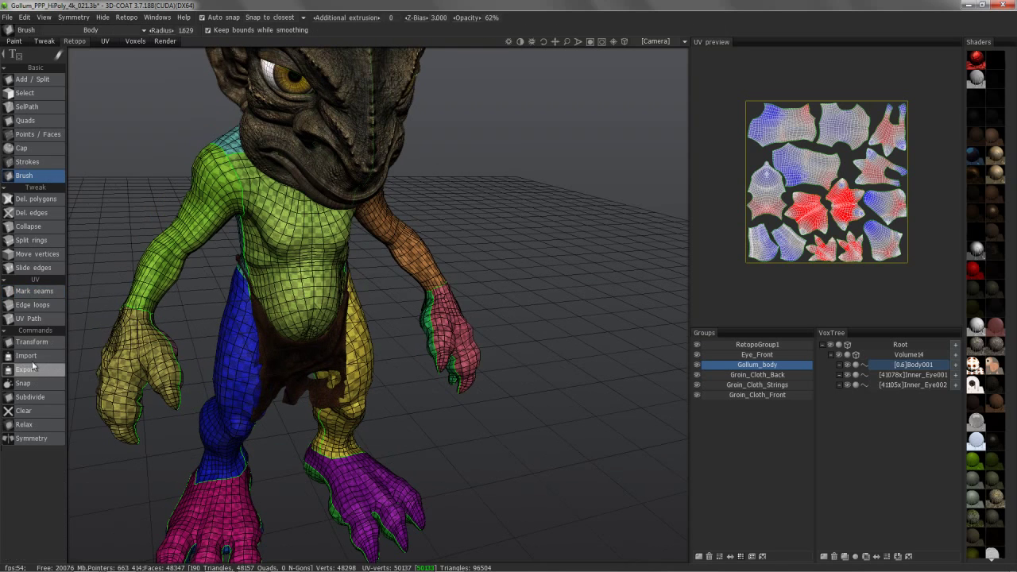
pyautogui.click(127, 17)
# - Try marking a UV seam around the creature's right forearm with Mark seams, and undo it
pyautogui.keyDown('alt'); pyautogui.moveTo(340, 318); pyautogui.dragTo(325, 230); pyautogui.keyUp('alt')
pyautogui.moveTo(326, 229); pyautogui.dragTo(350, 155, button='middle')
pyautogui.keyDown('alt'); pyautogui.moveTo(300, 237); pyautogui.dragTo(245, 233, button='right'); pyautogui.keyUp('alt')
pyautogui.click(50, 293)
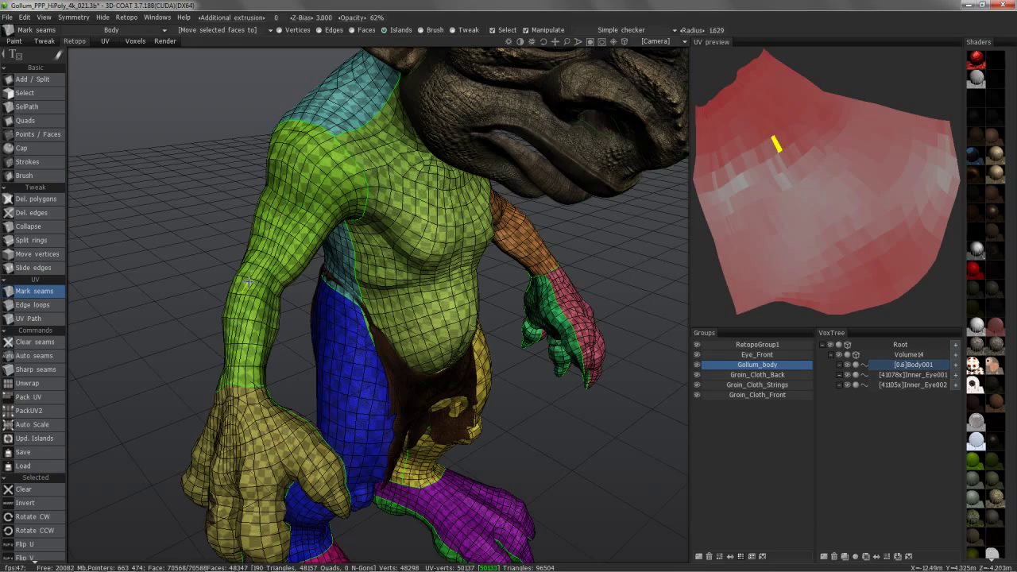
pyautogui.moveTo(217, 305)
pyautogui.mouseDown(button='middle')
pyautogui.moveTo(297, 323)
pyautogui.moveTo(256, 321)
pyautogui.mouseUp(button='middle')
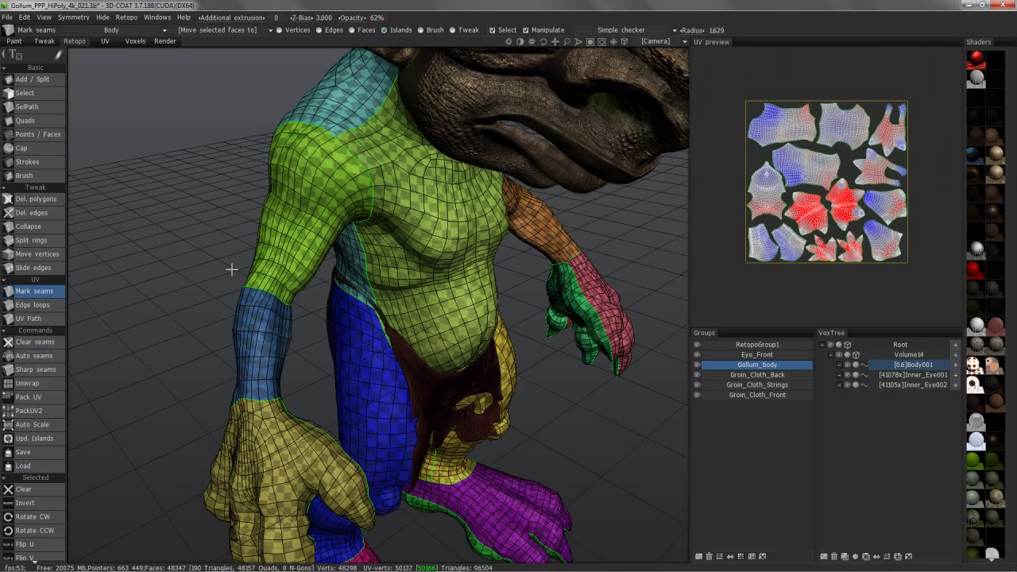
pyautogui.hotkey('ctrl', 'z')
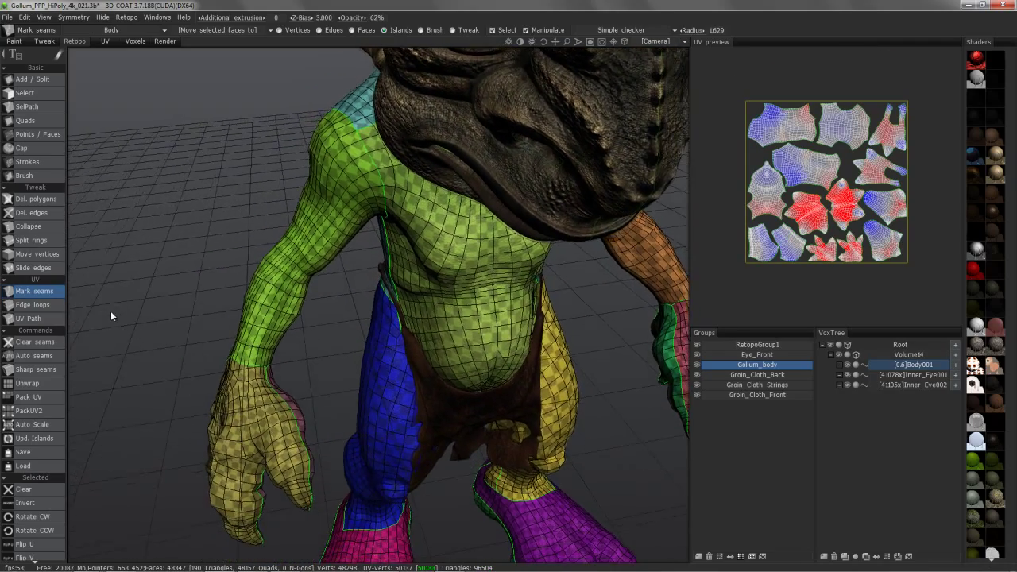
# - View the retopo mesh from the front, review the Retopo commands, and return to the Paint room
pyautogui.moveTo(344, 231); pyautogui.dragTo(54, 291, button='middle')
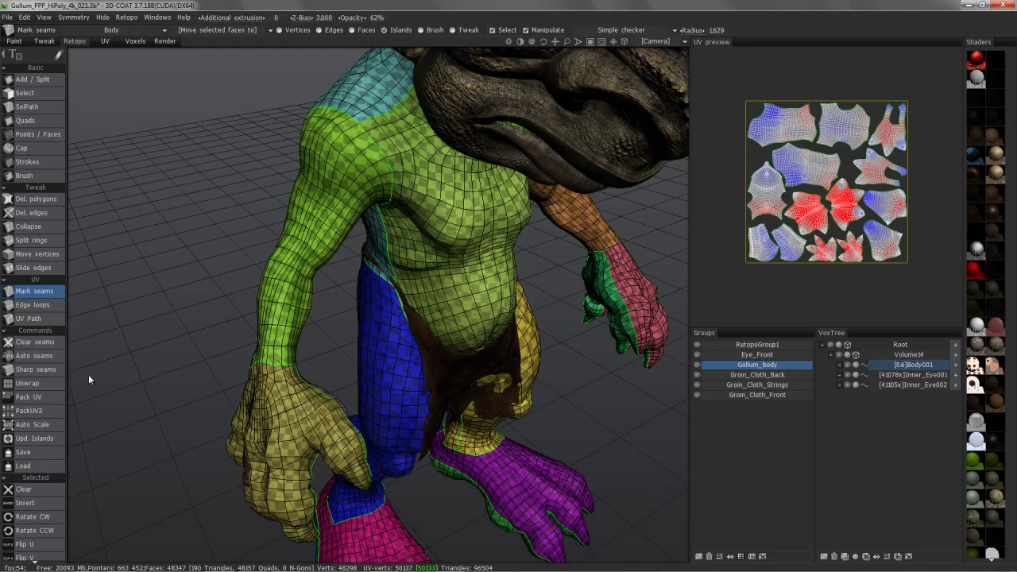
pyautogui.press('KP_1')
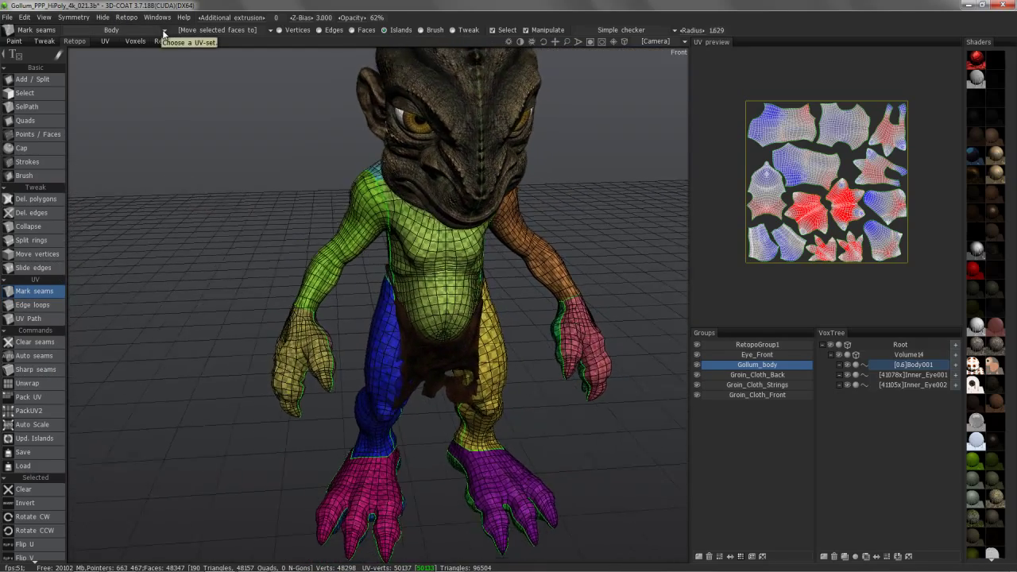
pyautogui.click(126, 17)
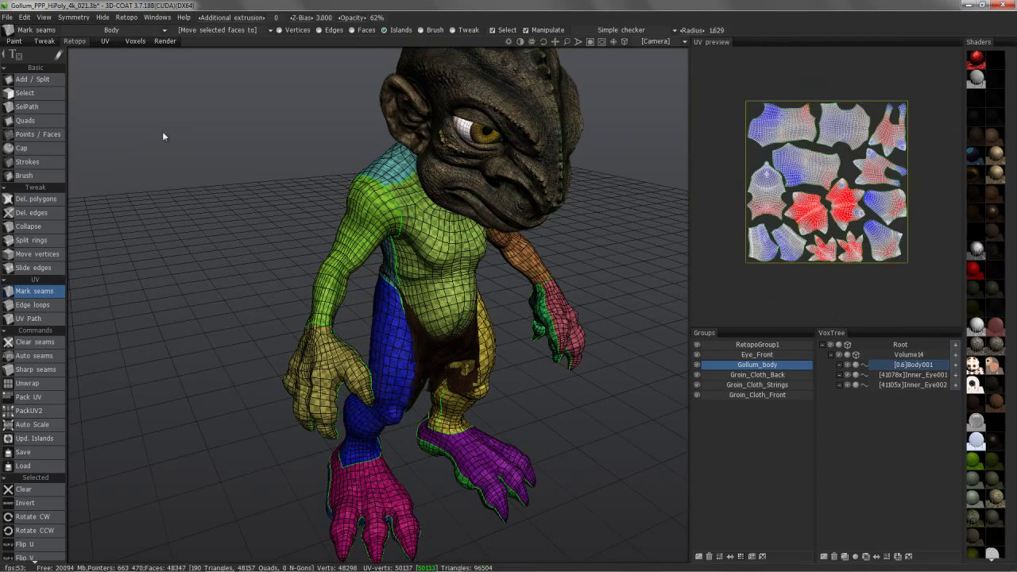
pyautogui.click(14, 41)
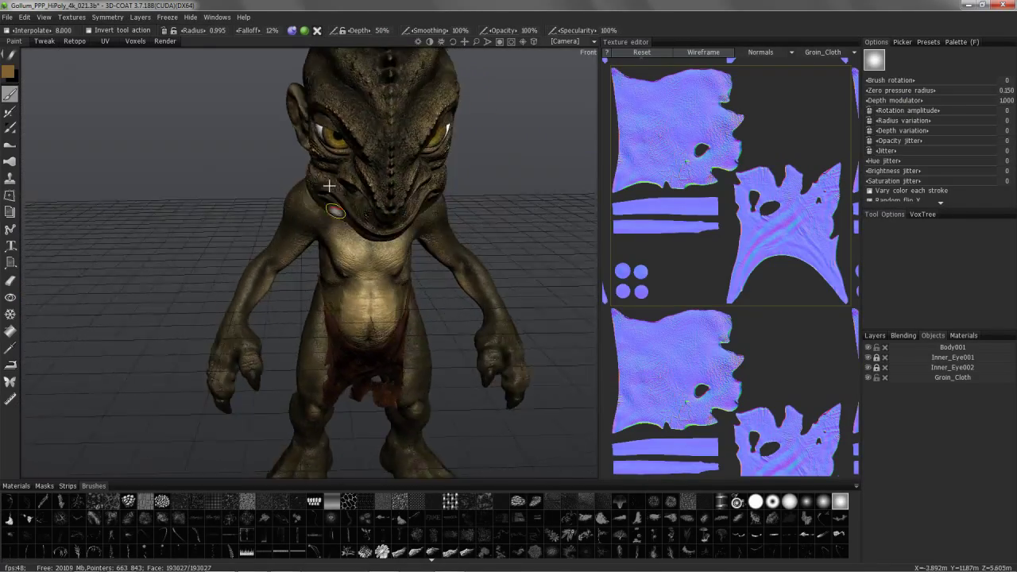